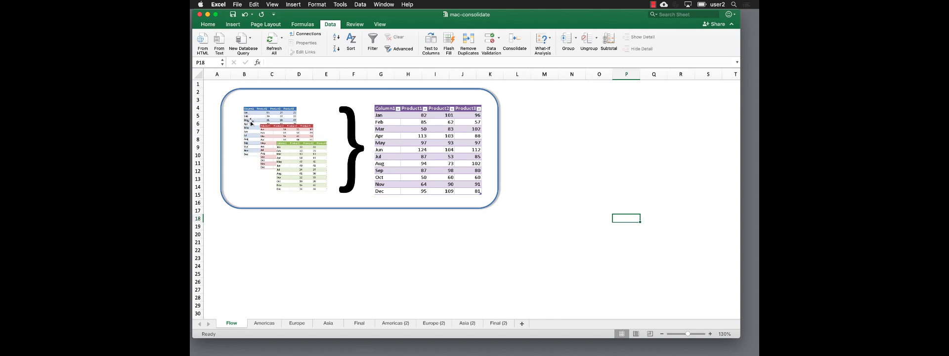
Step: Review the Americas, Europe and Asia data tables against the Flow consolidation diagram
{"action": "left_click", "coordinate": [262, 324]}
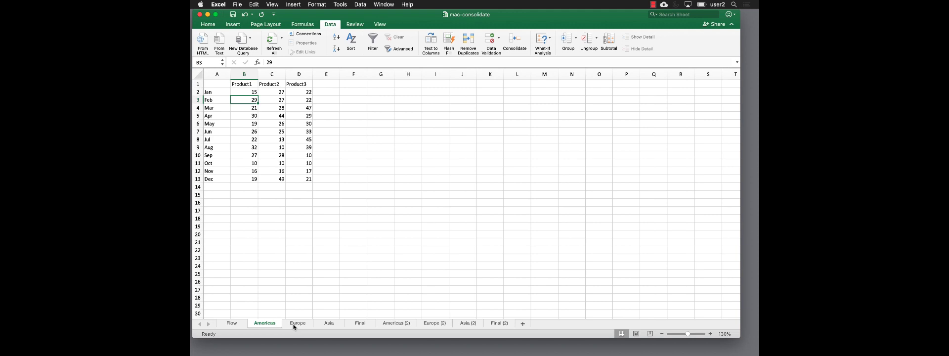
{"action": "left_click", "coordinate": [297, 325]}
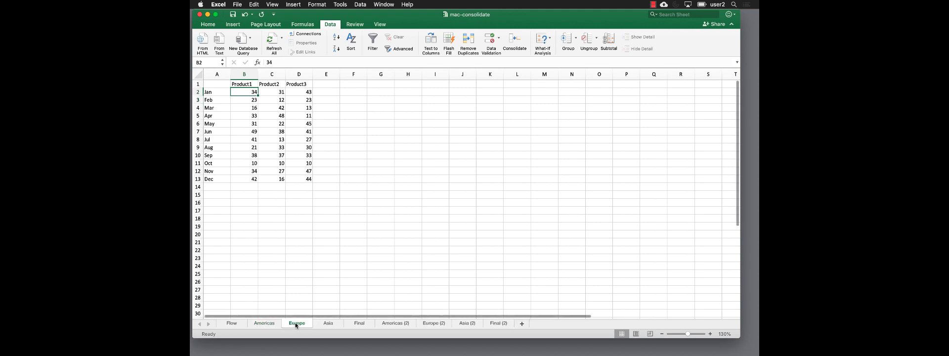
{"action": "left_click", "coordinate": [326, 323]}
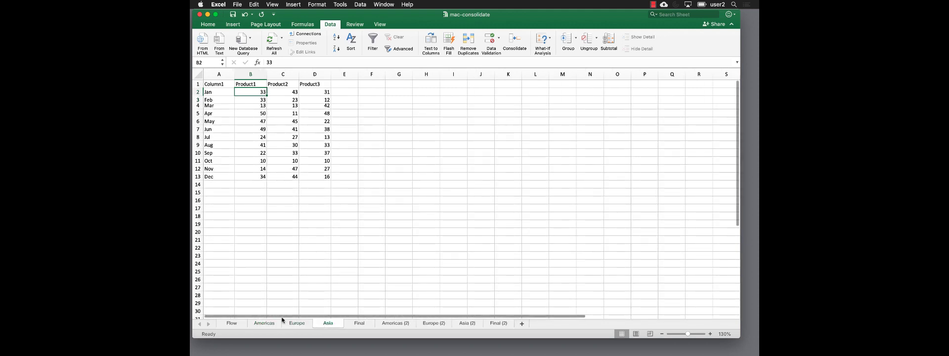
{"action": "left_click", "coordinate": [230, 323]}
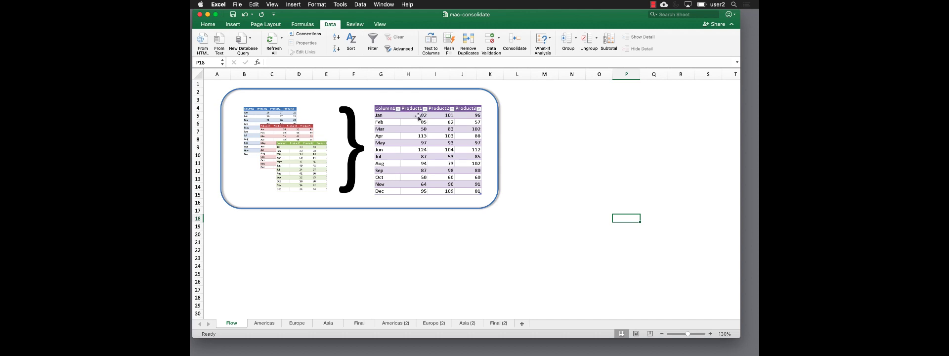
{"action": "left_click", "coordinate": [264, 323]}
{"action": "left_click", "coordinate": [293, 324]}
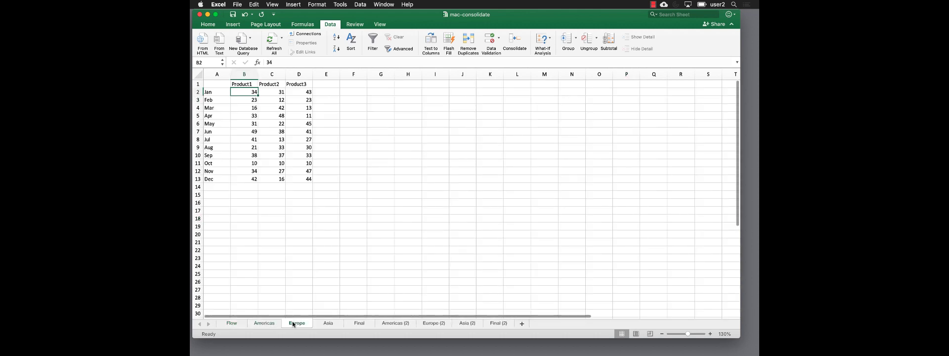
{"action": "left_click", "coordinate": [328, 323]}
{"action": "left_click", "coordinate": [232, 323]}
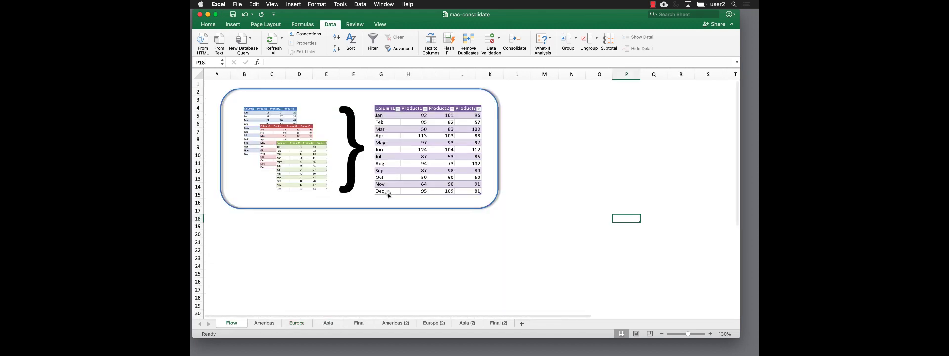
Step: On the empty Final sheet, open Data > Consolidate and show the summary function list
{"action": "left_click", "coordinate": [360, 324]}
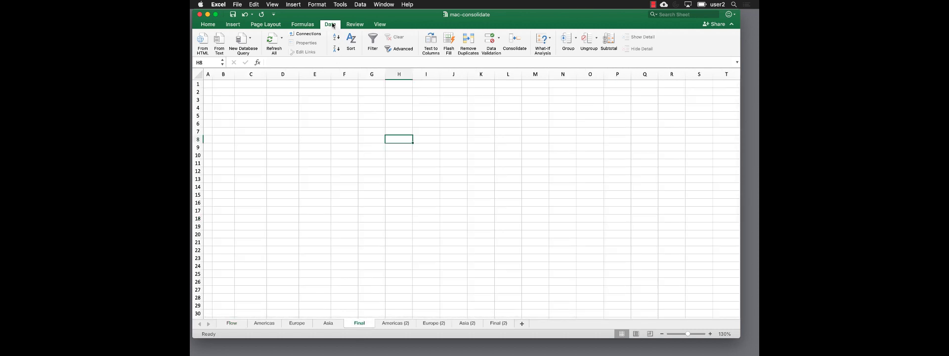
{"action": "left_click", "coordinate": [513, 45]}
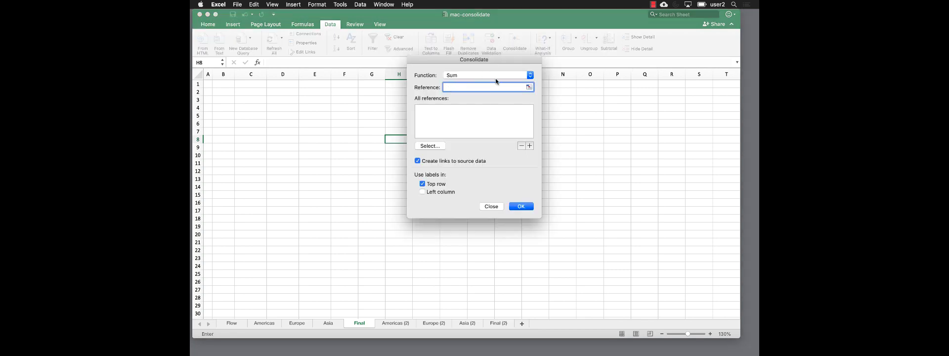
{"action": "left_click", "coordinate": [530, 75]}
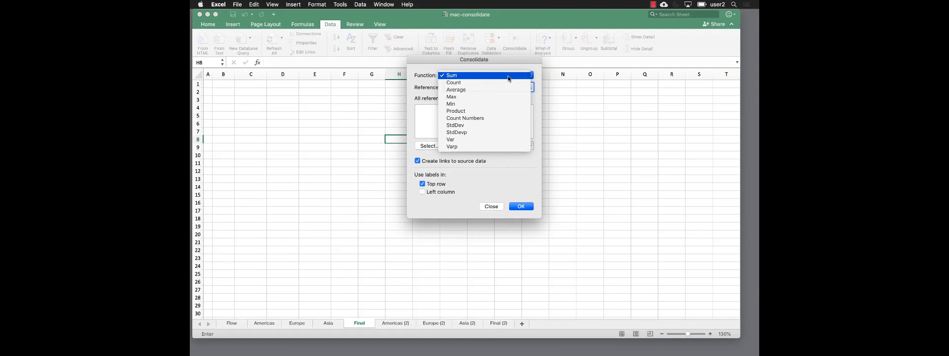
Step: Keep Sum and add the Americas table $A$1:$D$13 as a consolidation reference
{"action": "left_click", "coordinate": [618, 62]}
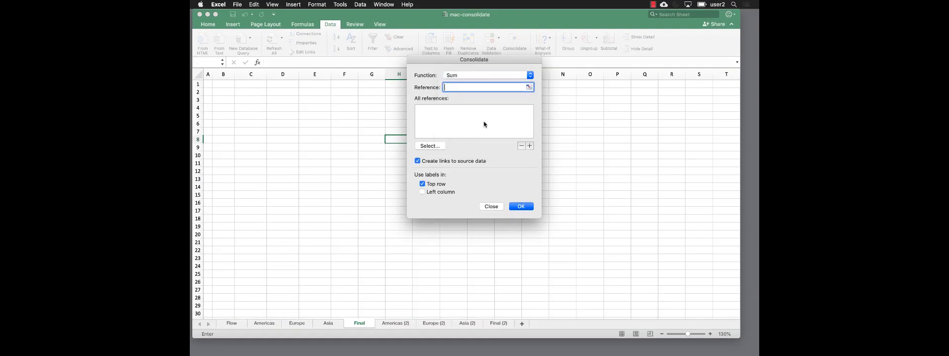
{"action": "left_click", "coordinate": [264, 322]}
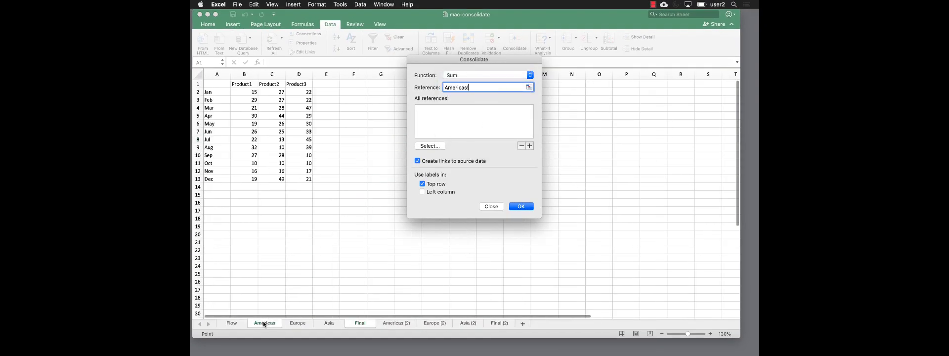
{"action": "left_click_drag", "start_coordinate": [223, 85], "coordinate": [293, 144]}
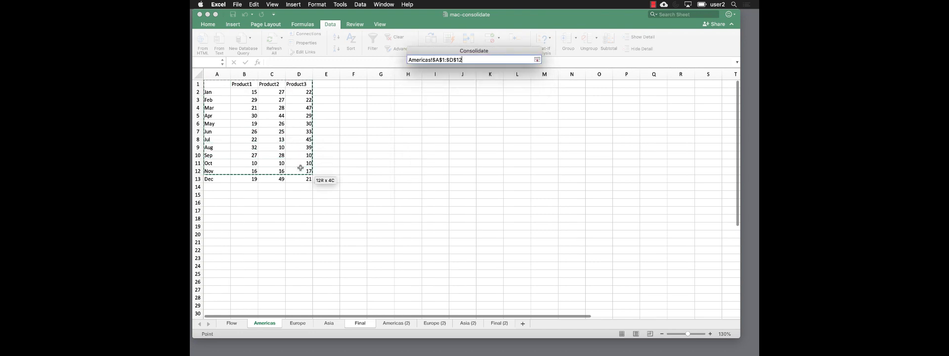
{"action": "left_click_drag", "start_coordinate": [301, 176], "coordinate": [301, 176]}
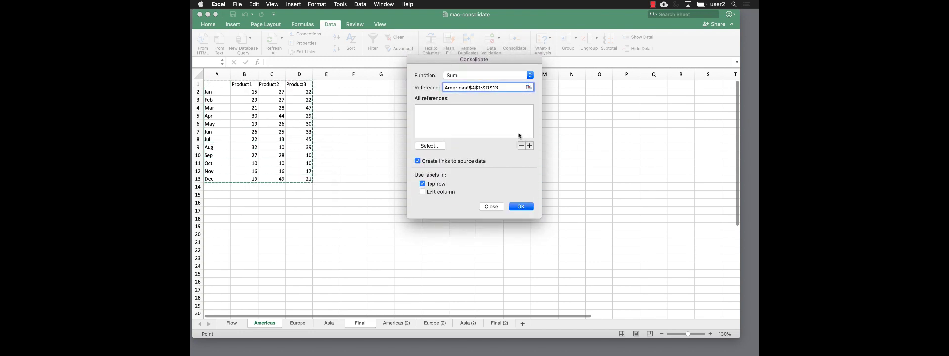
{"action": "left_click", "coordinate": [529, 146]}
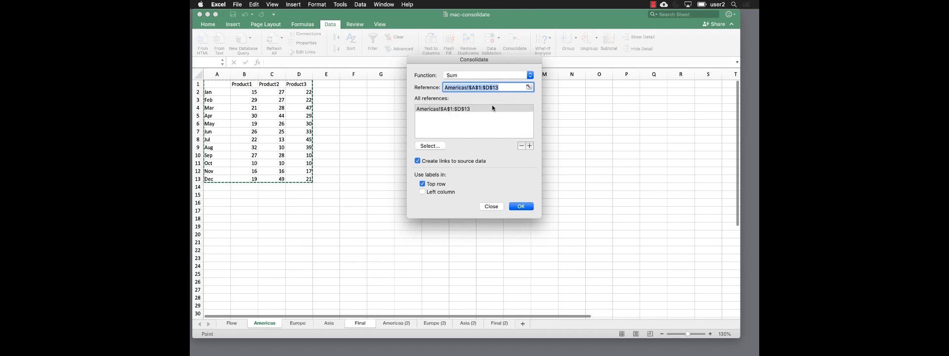
Step: Add the same A1:D13 range from Europe and Asia, and tick Left column for labels
{"action": "left_click", "coordinate": [529, 87]}
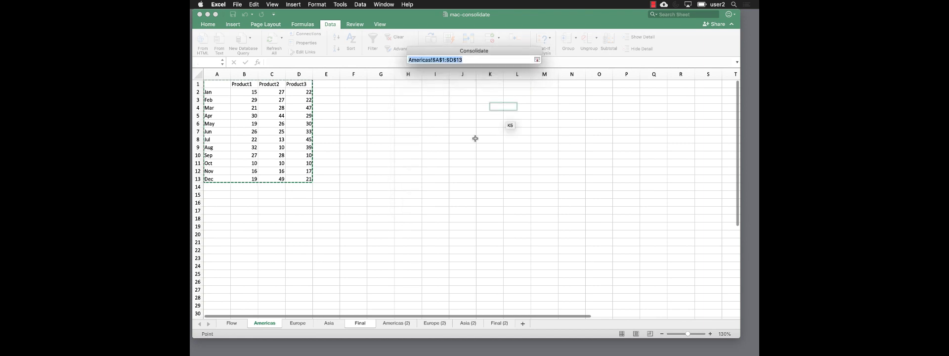
{"action": "left_click", "coordinate": [302, 324]}
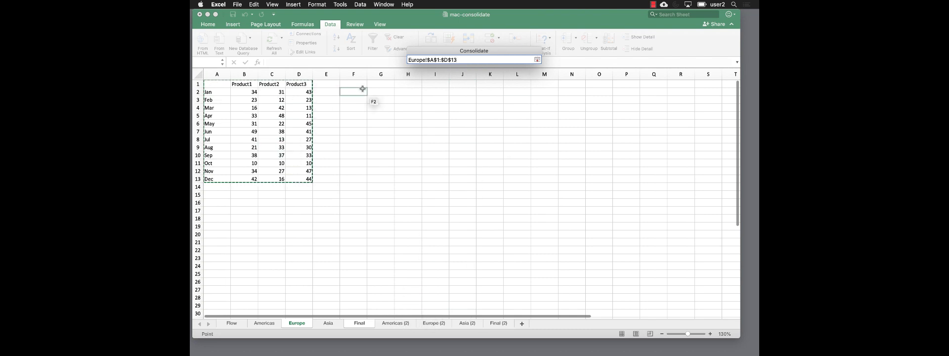
{"action": "left_click", "coordinate": [537, 59]}
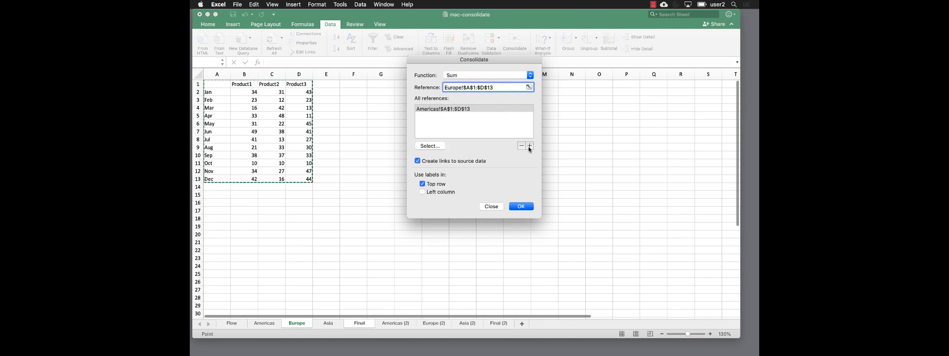
{"action": "left_click", "coordinate": [529, 146]}
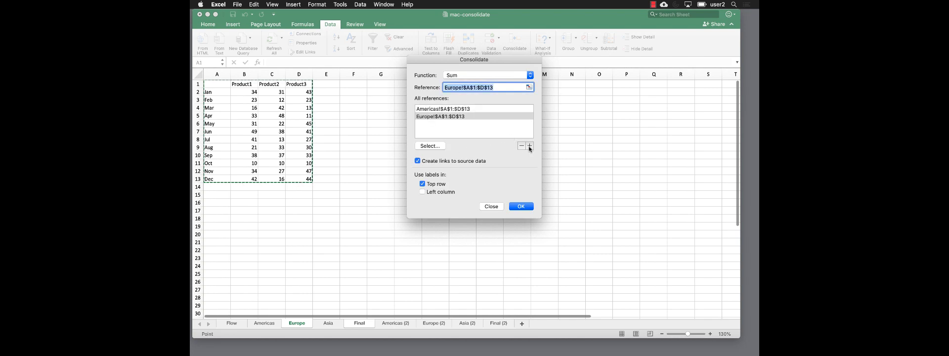
{"action": "left_click", "coordinate": [328, 324]}
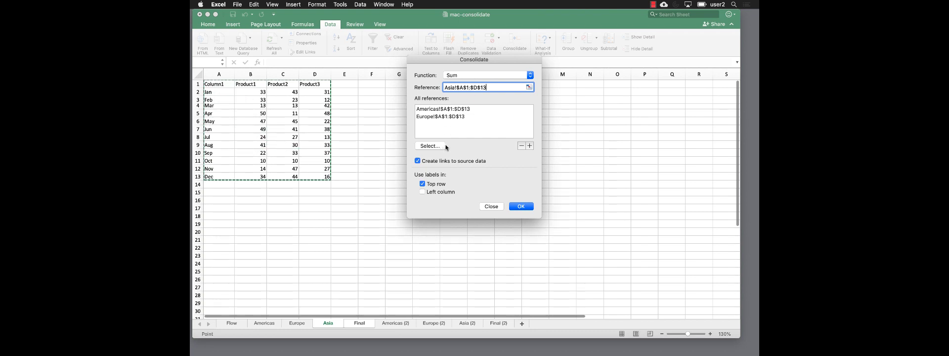
{"action": "left_click", "coordinate": [531, 146]}
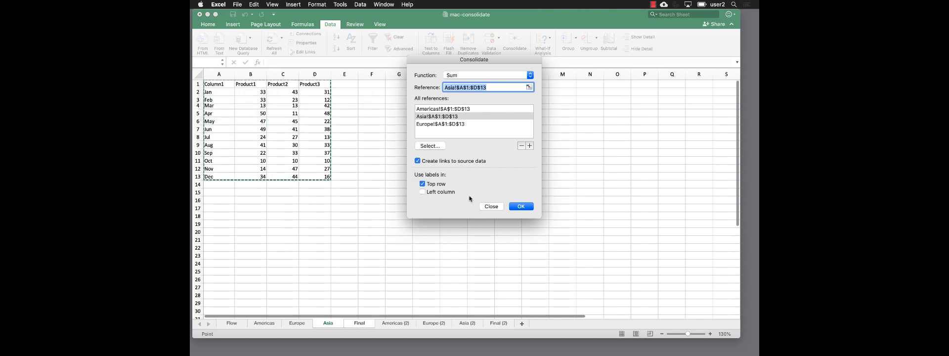
{"action": "left_click", "coordinate": [422, 192]}
Step: Run the consolidation onto Final, then select the whole sheet and apply Clear All
{"action": "left_click", "coordinate": [523, 206]}
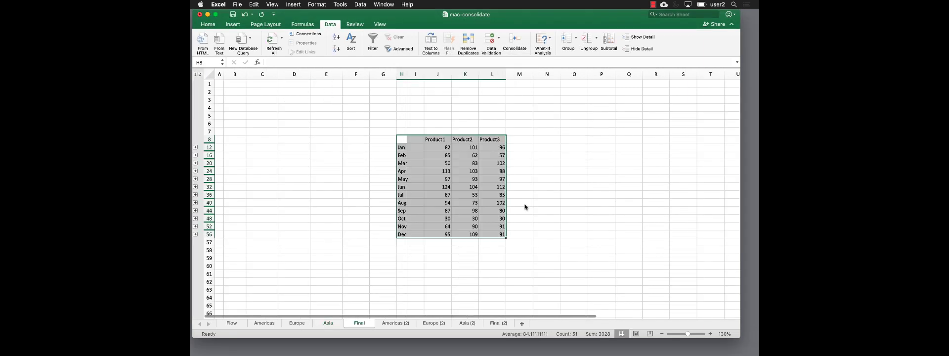
{"action": "left_click", "coordinate": [403, 140]}
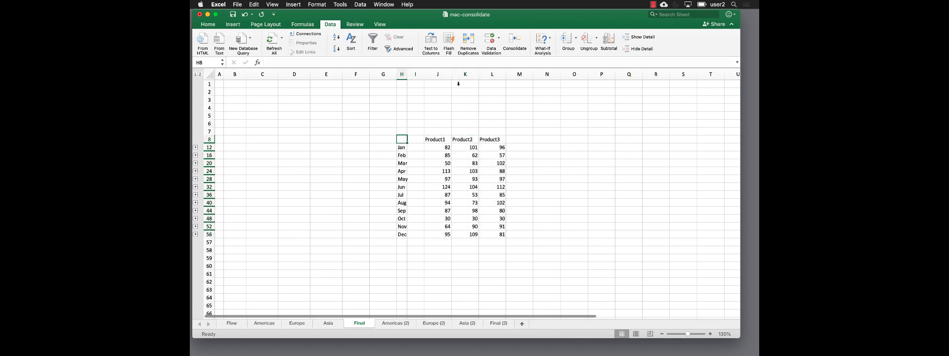
{"action": "left_click", "coordinate": [207, 74]}
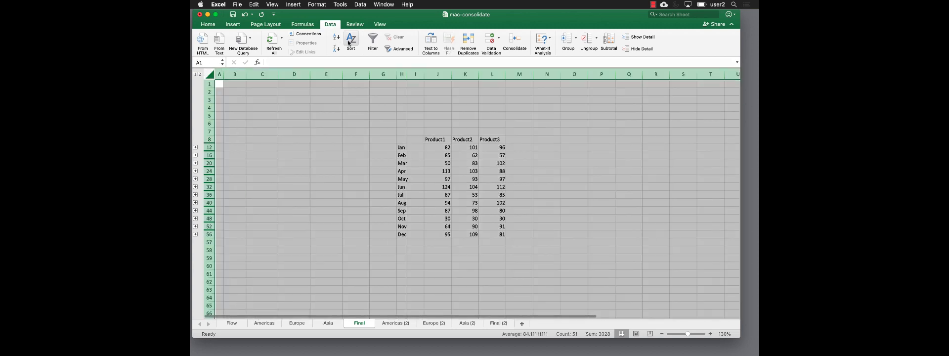
{"action": "left_click", "coordinate": [229, 25]}
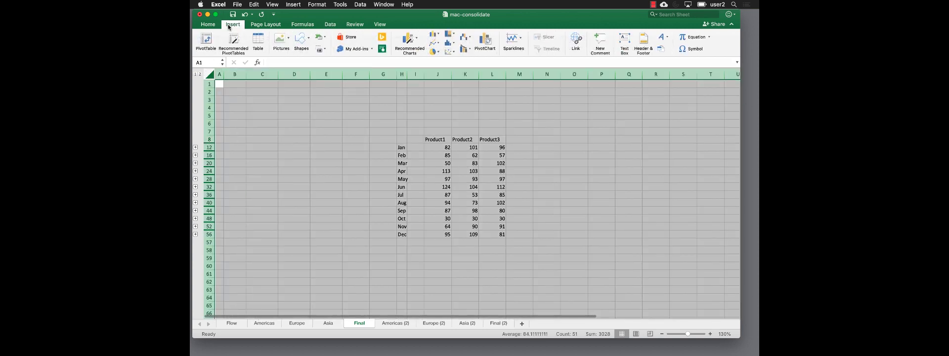
{"action": "left_click", "coordinate": [209, 25]}
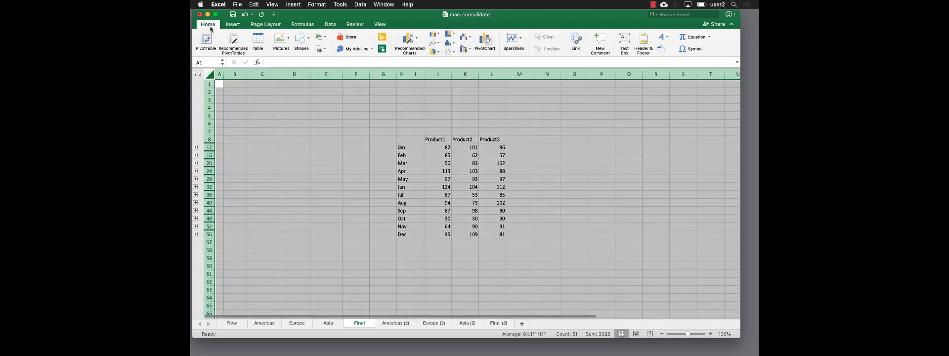
{"action": "left_click", "coordinate": [693, 54]}
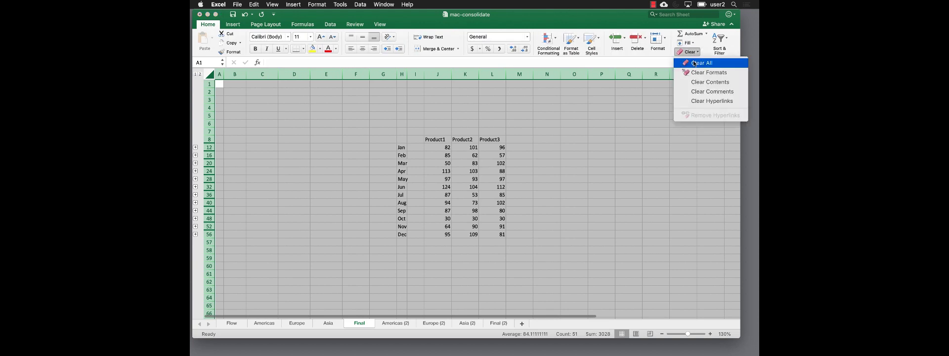
{"action": "left_click", "coordinate": [694, 62]}
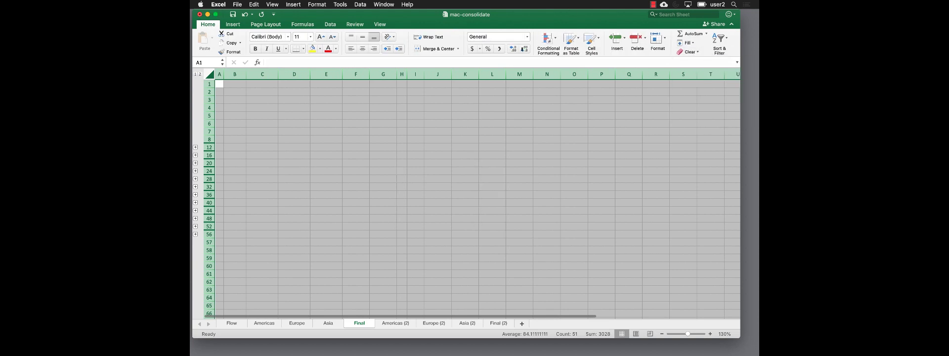
Step: Clear the outline from the Final sheet via Data > Ungroup
{"action": "left_click", "coordinate": [330, 24]}
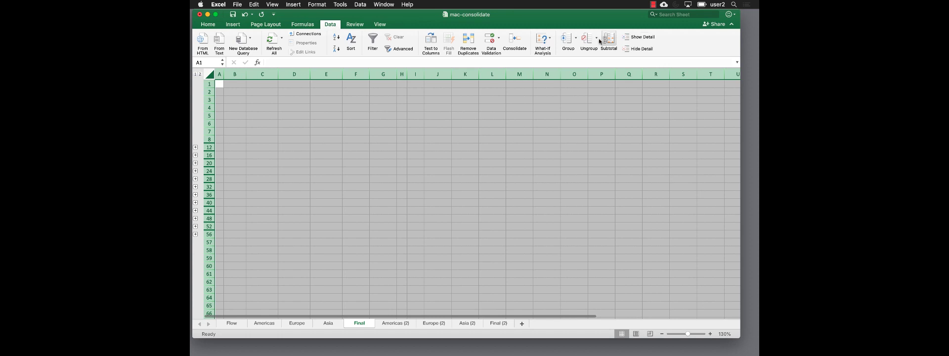
{"action": "left_click", "coordinate": [597, 38]}
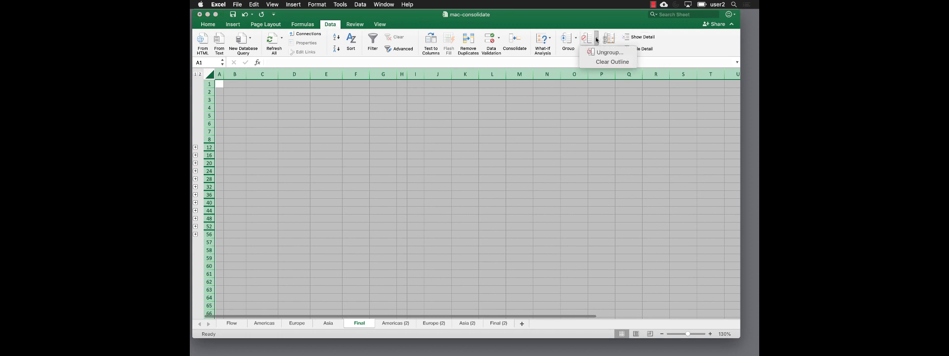
{"action": "left_click", "coordinate": [612, 62]}
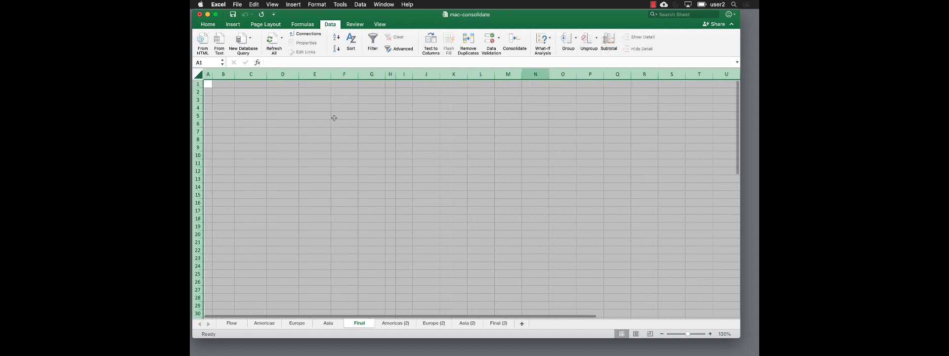
Step: Insert a column before A, delete columns A–M, and select cell A1
{"action": "left_click", "coordinate": [208, 74]}
{"action": "right_click", "coordinate": [209, 75]}
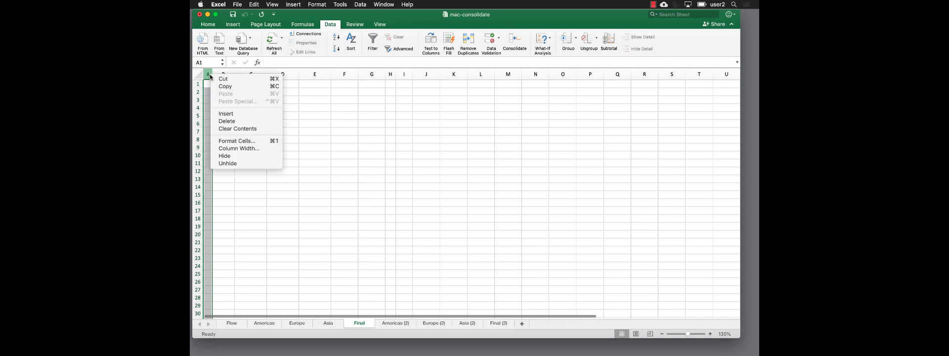
{"action": "left_click", "coordinate": [226, 113]}
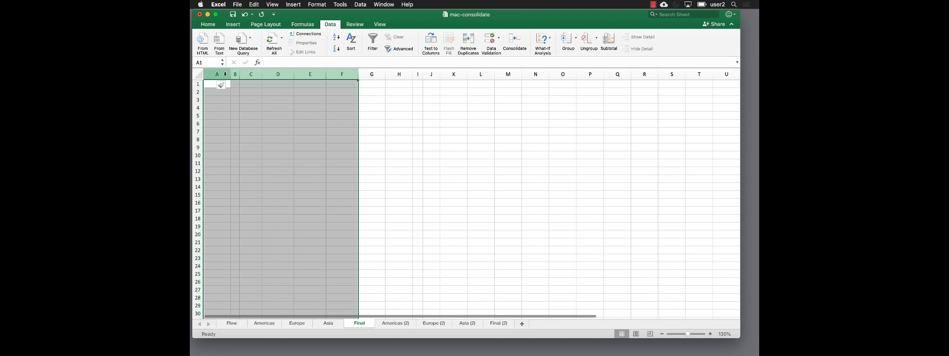
{"action": "left_click_drag", "start_coordinate": [225, 74], "coordinate": [503, 75]}
{"action": "right_click", "coordinate": [503, 76]}
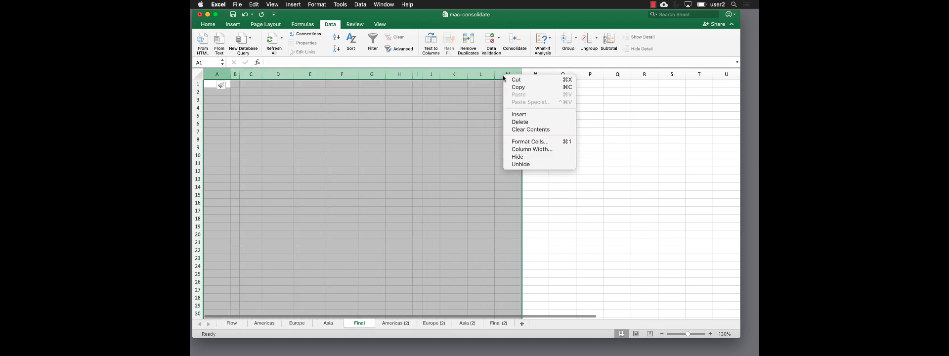
{"action": "left_click", "coordinate": [524, 122]}
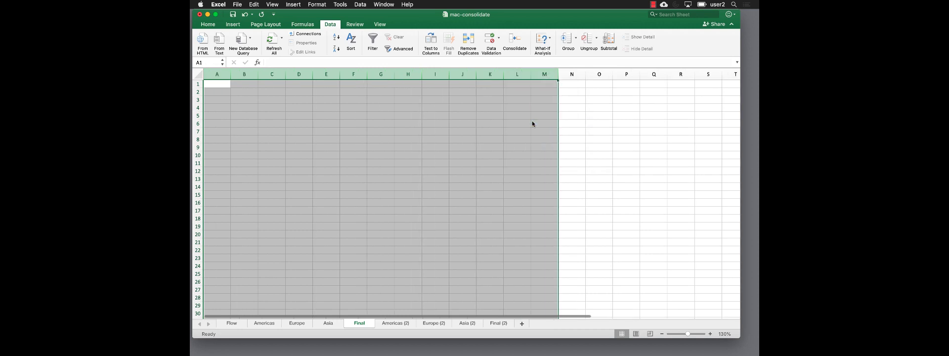
{"action": "left_click", "coordinate": [215, 85]}
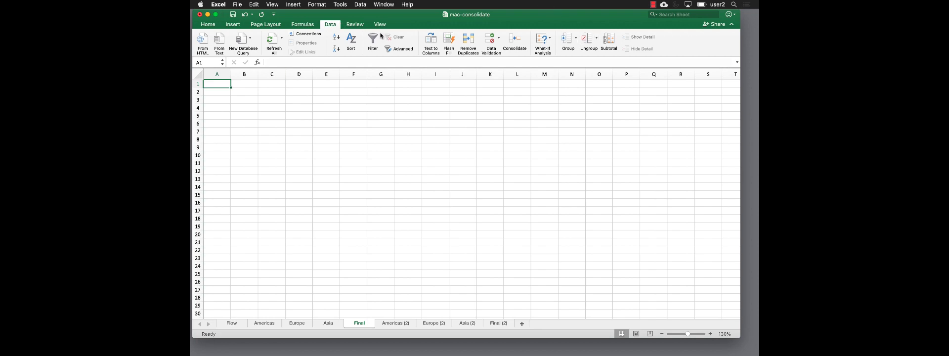
Step: Reopen the Consolidate dialog over the blank Final sheet
{"action": "left_click", "coordinate": [510, 41]}
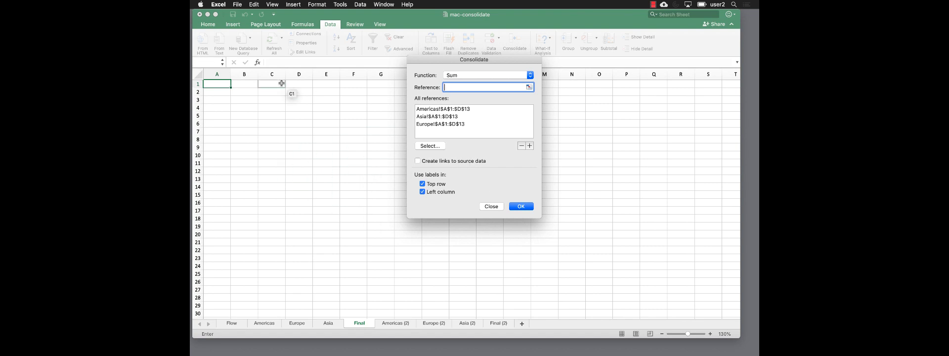
Step: Run the unlinked Sum consolidation and compare October totals with the regional October values
{"action": "left_click", "coordinate": [524, 208]}
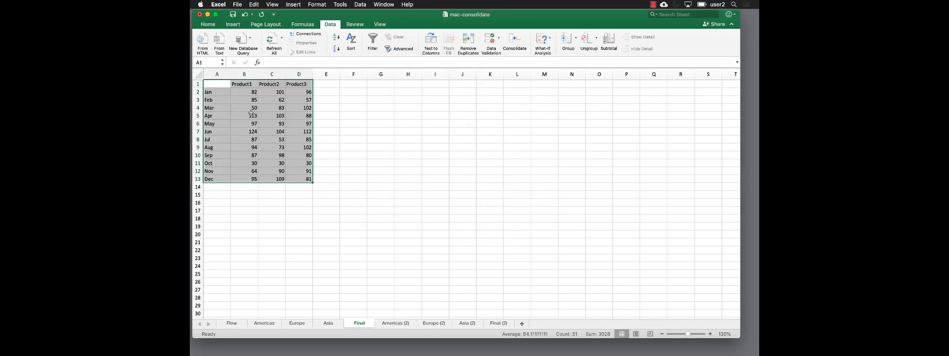
{"action": "left_click", "coordinate": [239, 92]}
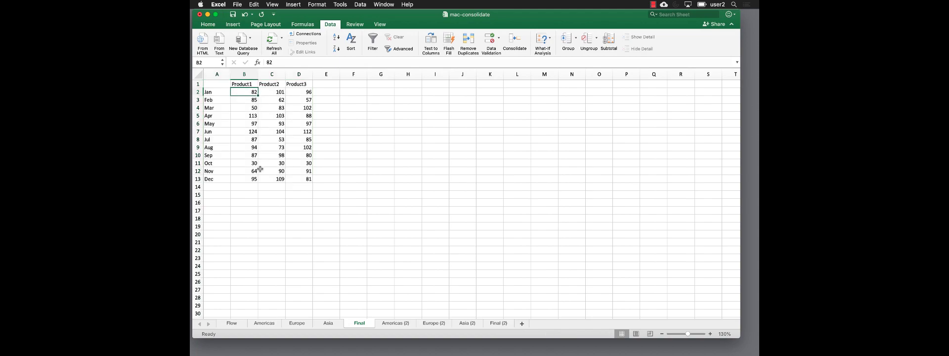
{"action": "left_click_drag", "start_coordinate": [245, 163], "coordinate": [296, 163]}
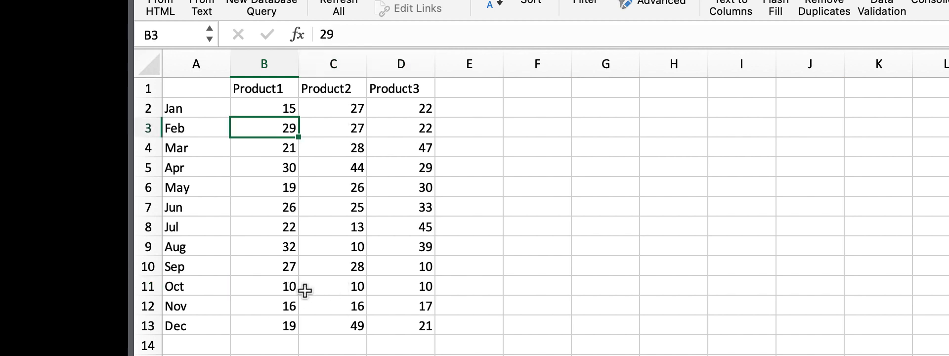
{"action": "left_click_drag", "start_coordinate": [284, 286], "coordinate": [383, 286]}
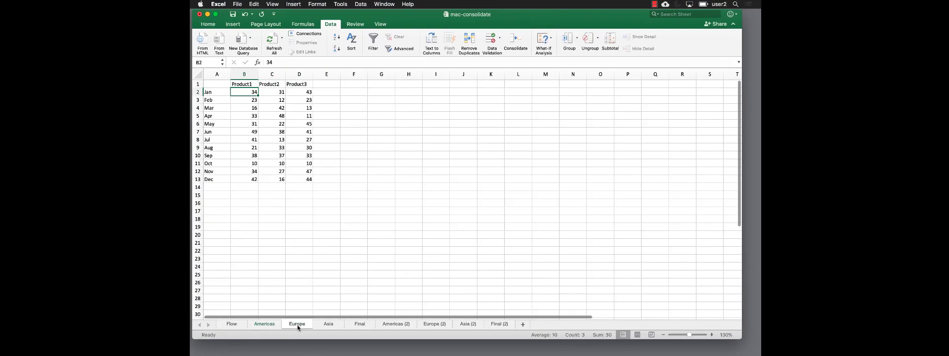
{"action": "left_click", "coordinate": [297, 325]}
{"action": "left_click_drag", "start_coordinate": [245, 164], "coordinate": [302, 165]}
Step: Set Asia's October Product1 cell B11 to 1000000 and return to the Final sheet
{"action": "left_click", "coordinate": [322, 323]}
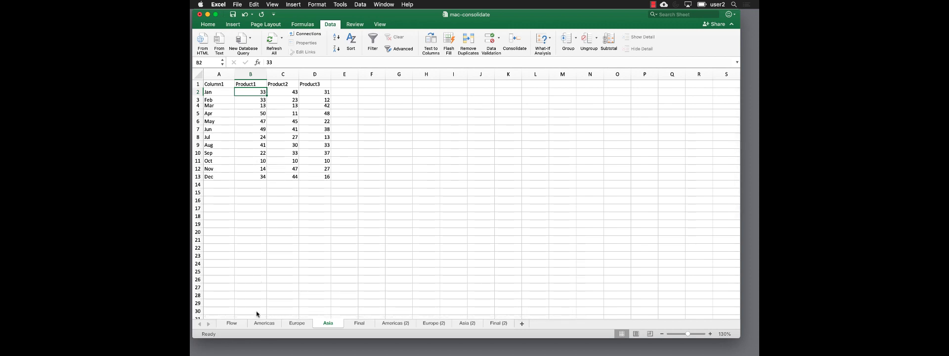
{"action": "left_click", "coordinate": [258, 160]}
{"action": "type", "text": "1"}
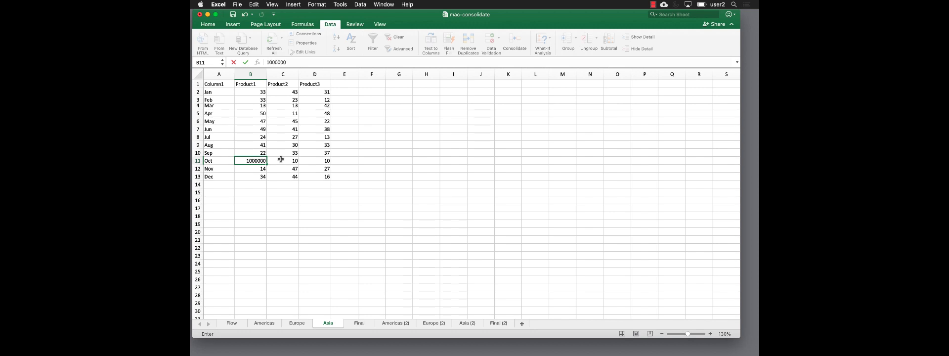
{"action": "type", "text": "000000"}
{"action": "key", "text": "Return"}
{"action": "left_click", "coordinate": [359, 323]}
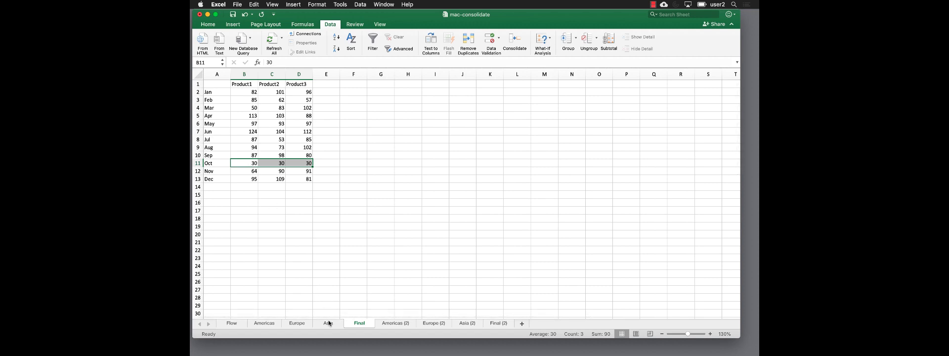
Step: Restore Asia's October Product1 cell B11 to 10
{"action": "left_click", "coordinate": [329, 324]}
{"action": "left_click", "coordinate": [256, 160]}
{"action": "type", "text": "10"}
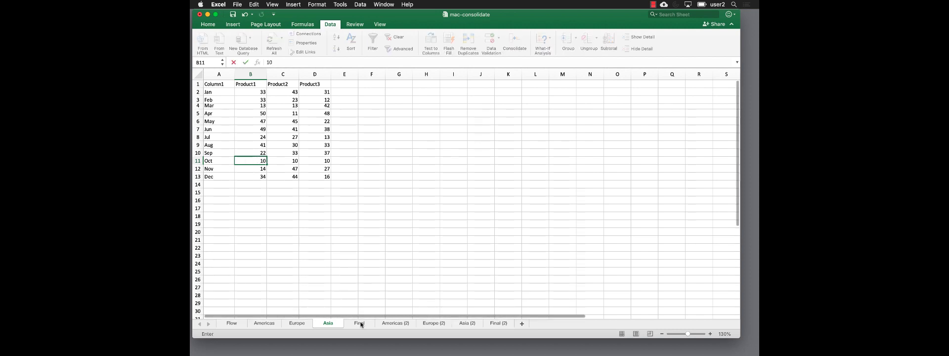
Step: Delete the old table on Final and rerun Consolidate with links to source data
{"action": "left_click", "coordinate": [359, 323]}
{"action": "left_click_drag", "start_coordinate": [290, 185], "coordinate": [322, 83]}
{"action": "key", "text": "Delete"}
{"action": "key", "text": "Delete"}
{"action": "left_click", "coordinate": [221, 84]}
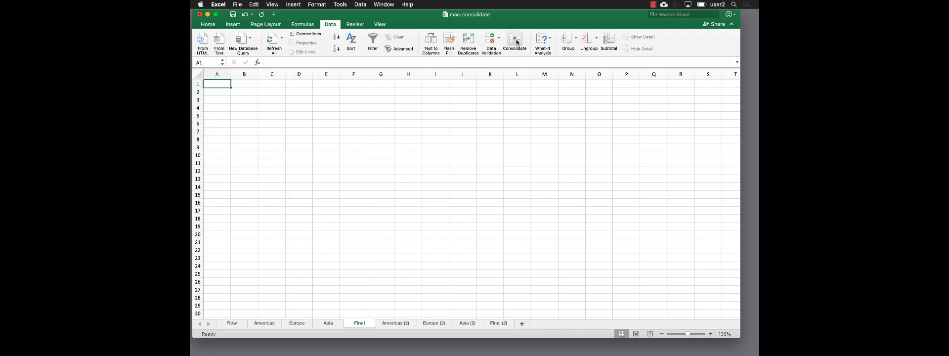
{"action": "left_click", "coordinate": [517, 42]}
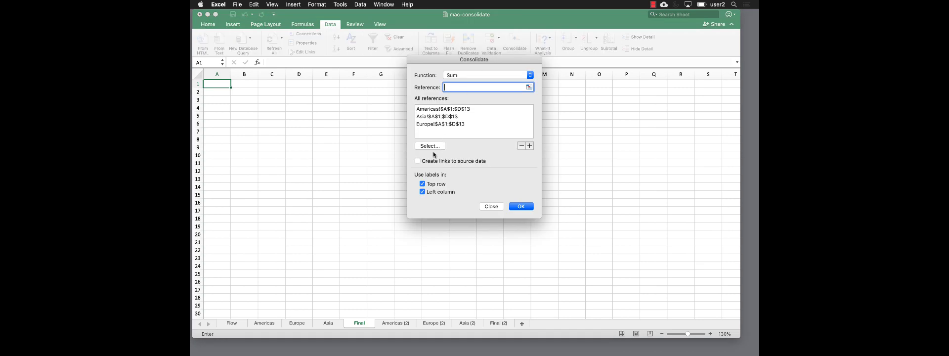
{"action": "left_click", "coordinate": [521, 206]}
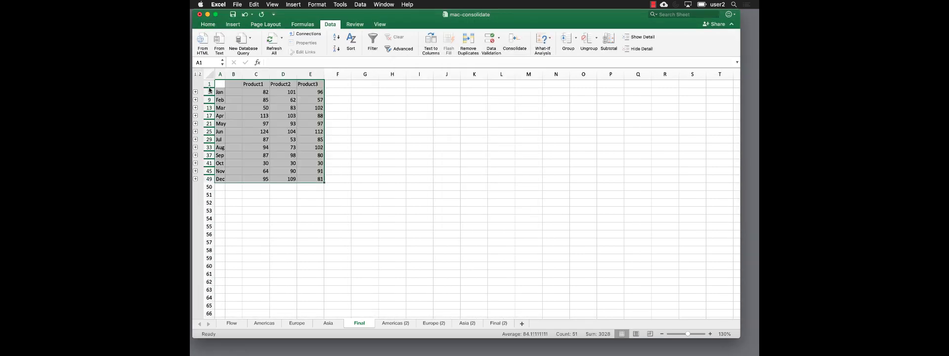
Step: Inspect January's outline detail, then enter 1000000 for Asia's October Product1
{"action": "left_click", "coordinate": [195, 92]}
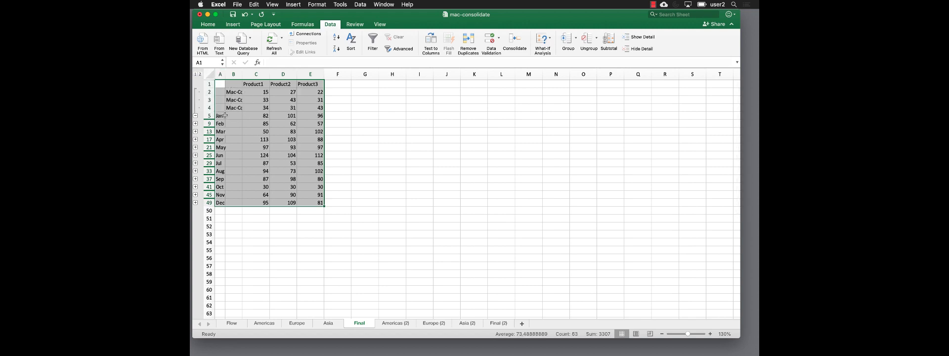
{"action": "left_click", "coordinate": [195, 75]}
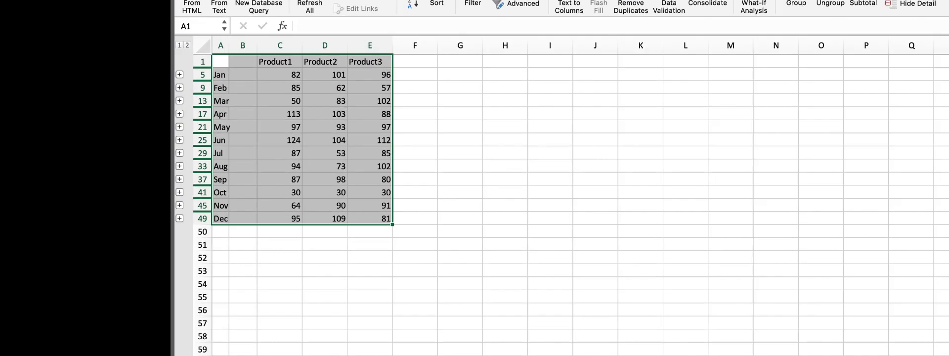
{"action": "left_click", "coordinate": [332, 324]}
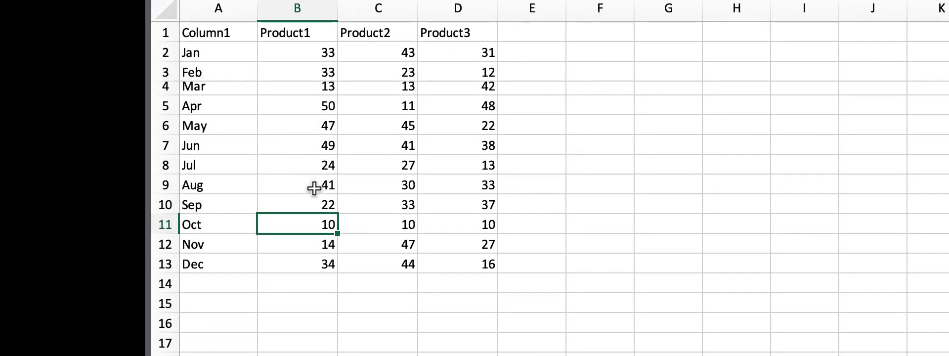
{"action": "type", "text": "1000000"}
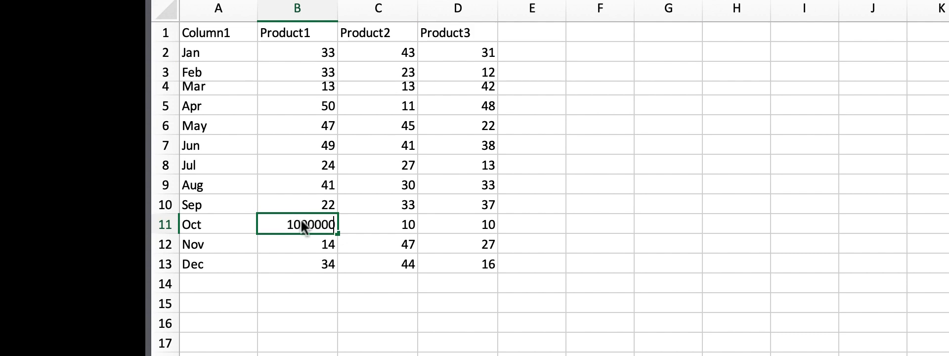
{"action": "key", "text": "Return"}
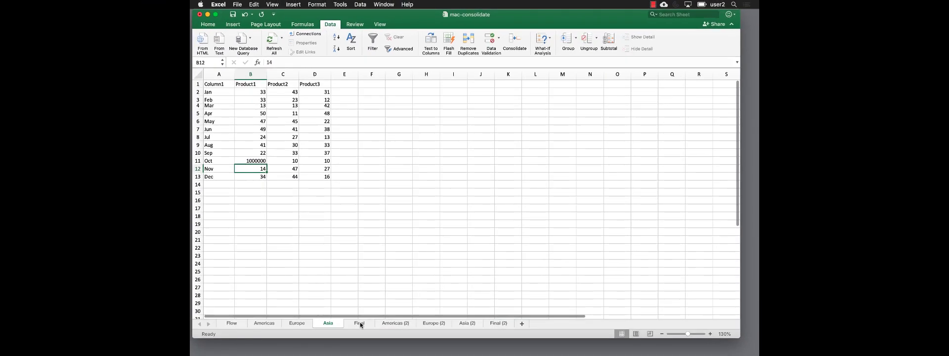
Step: Check Final's October Product1 =SUM total of 1000020, then browse the source sheets
{"action": "left_click", "coordinate": [360, 324]}
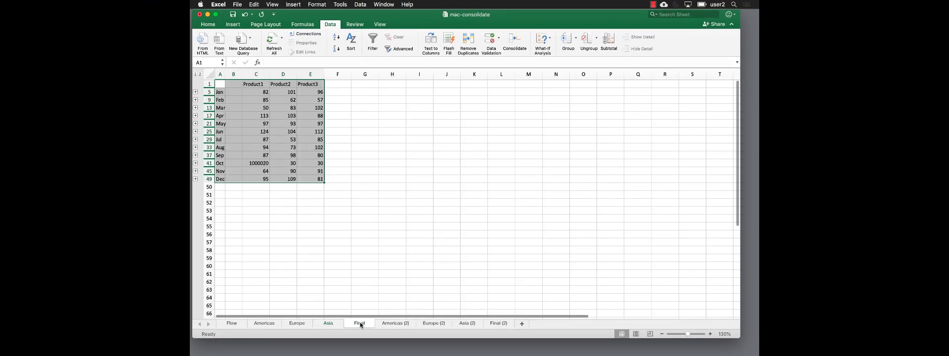
{"action": "left_click", "coordinate": [258, 164]}
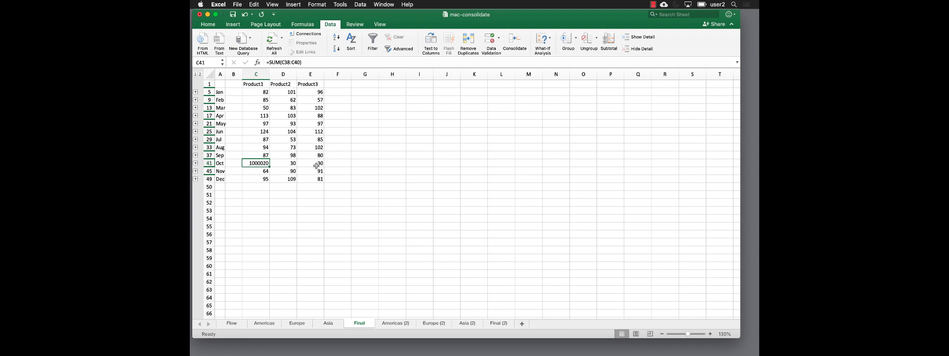
{"action": "left_click", "coordinate": [328, 323]}
{"action": "left_click", "coordinate": [301, 323]}
{"action": "left_click", "coordinate": [360, 326]}
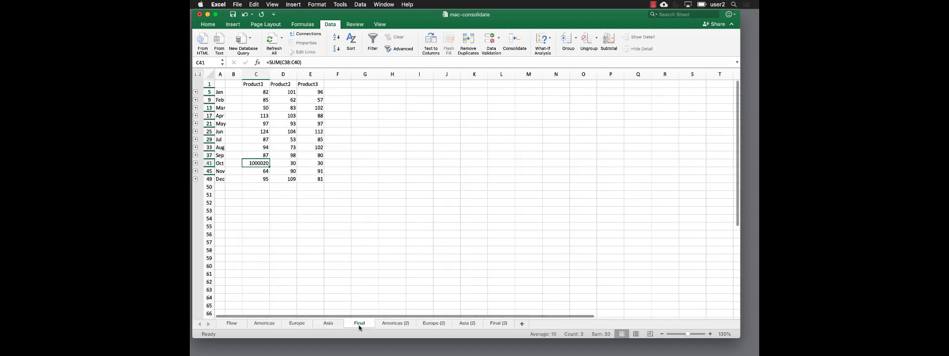
Step: Browse the Americas (2), Europe (2) and Asia (2) tables, ending on blank Final (2)
{"action": "left_click", "coordinate": [396, 324]}
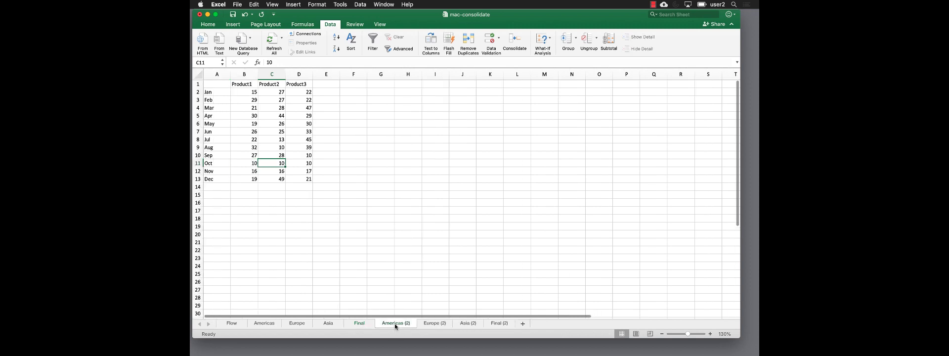
{"action": "left_click", "coordinate": [506, 325]}
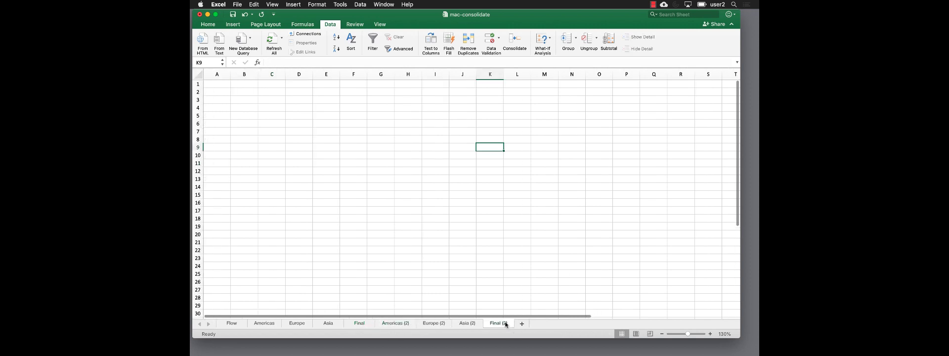
{"action": "left_click", "coordinate": [395, 324]}
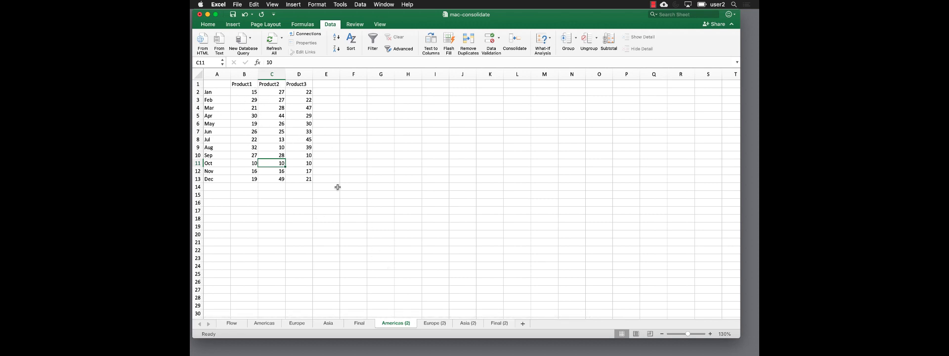
{"action": "left_click", "coordinate": [437, 324]}
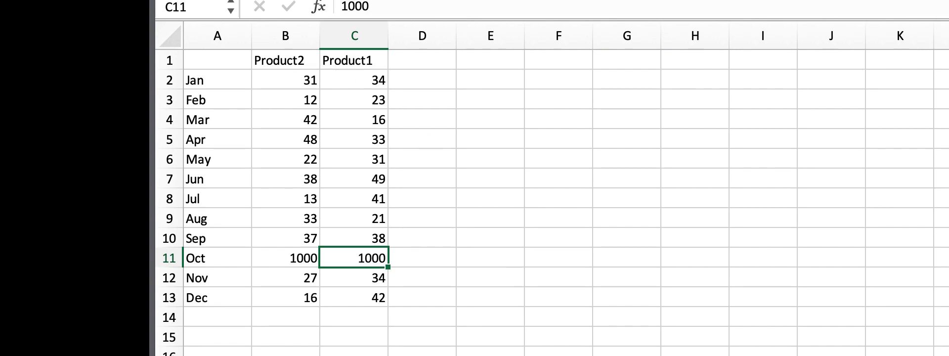
{"action": "key", "text": "ctrl+Page_Down"}
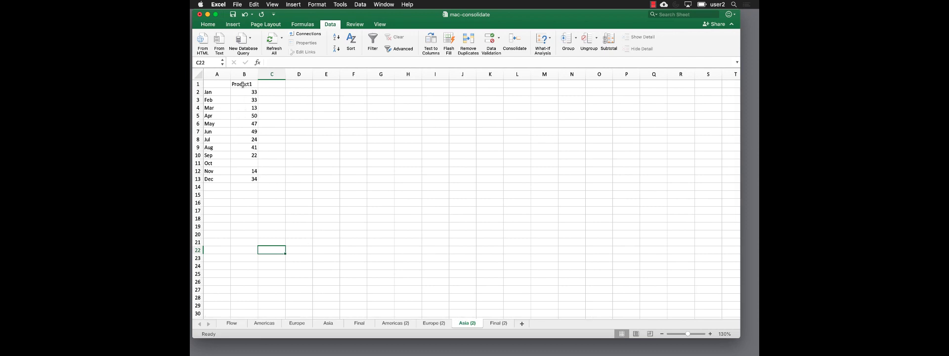
{"action": "left_click", "coordinate": [497, 324]}
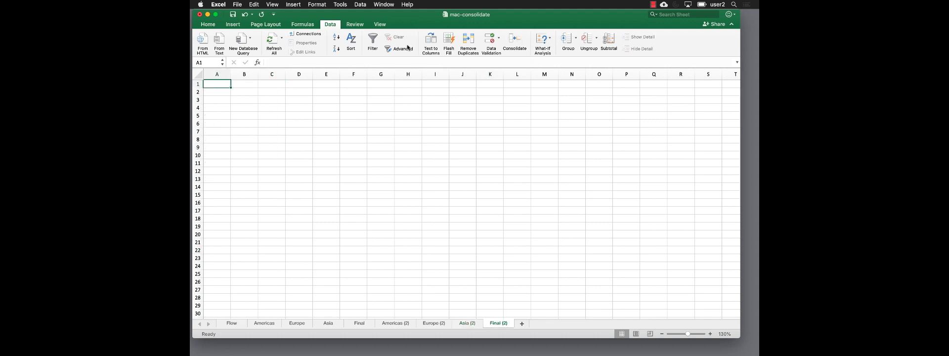
Step: In Data > Consolidate, remove the three old Americas (2), Europe (2) and Asia (2) references
{"action": "left_click", "coordinate": [521, 47]}
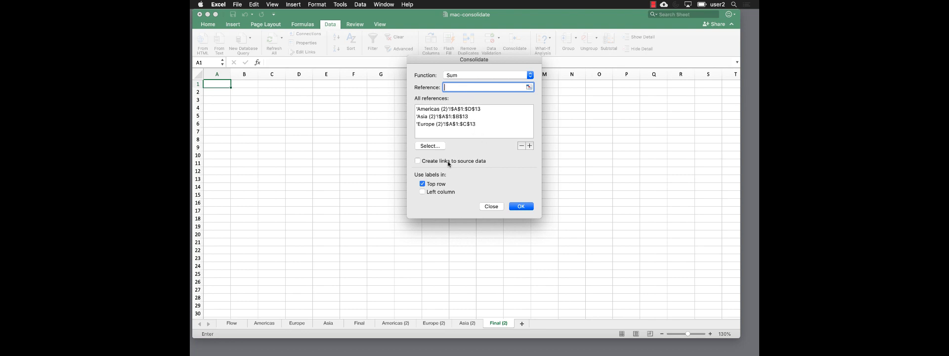
{"action": "left_click", "coordinate": [449, 124]}
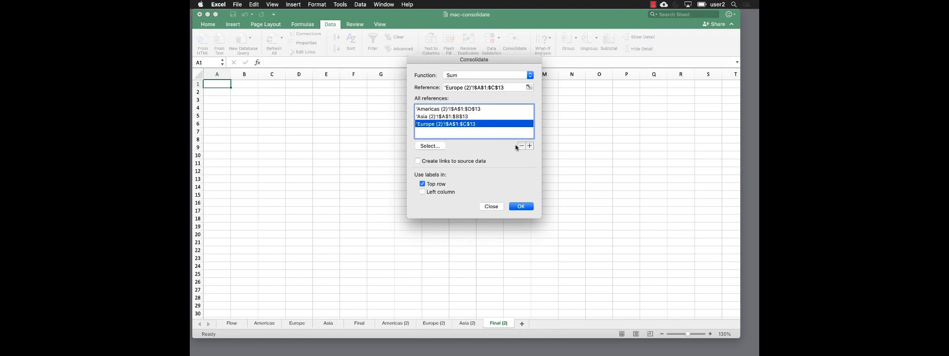
{"action": "left_click", "coordinate": [521, 146]}
{"action": "left_click", "coordinate": [464, 117]}
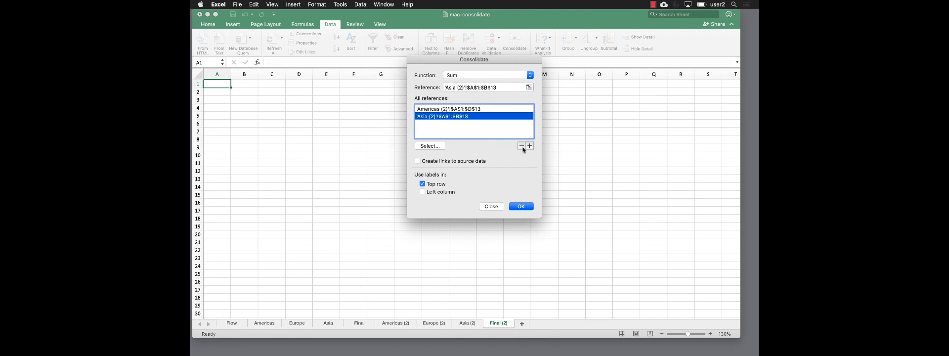
{"action": "left_click", "coordinate": [522, 146]}
{"action": "left_click", "coordinate": [471, 109]}
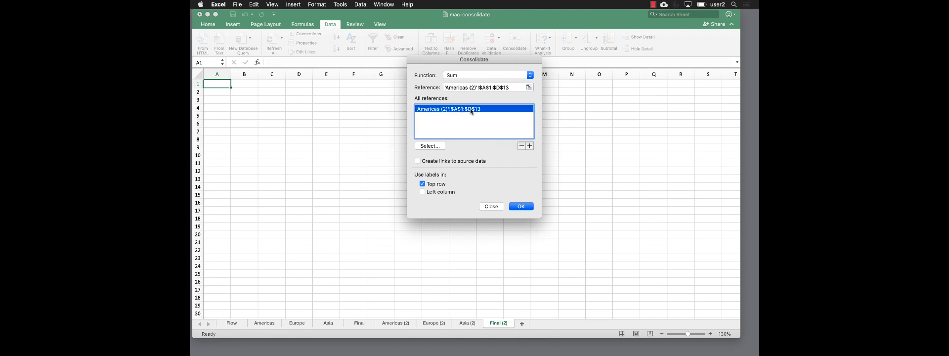
{"action": "left_click", "coordinate": [522, 146]}
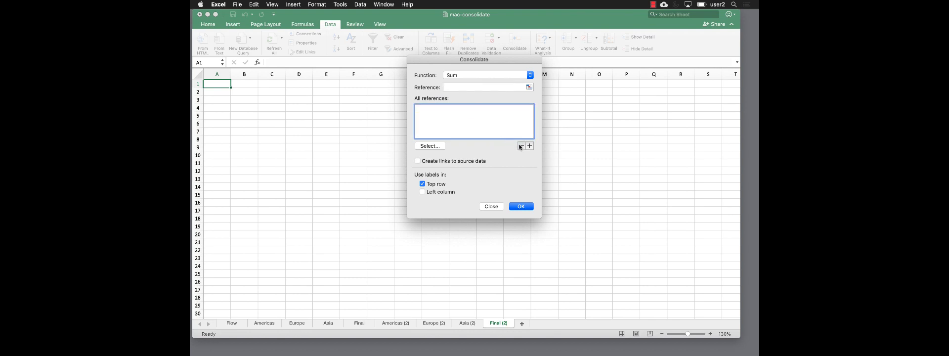
Step: Add Americas (2) A1:D13 and Europe (2) A1:C13 as consolidation references
{"action": "left_click", "coordinate": [528, 88]}
{"action": "left_click", "coordinate": [394, 324]}
{"action": "left_click_drag", "start_coordinate": [218, 84], "coordinate": [304, 179]}
{"action": "left_click", "coordinate": [537, 60]}
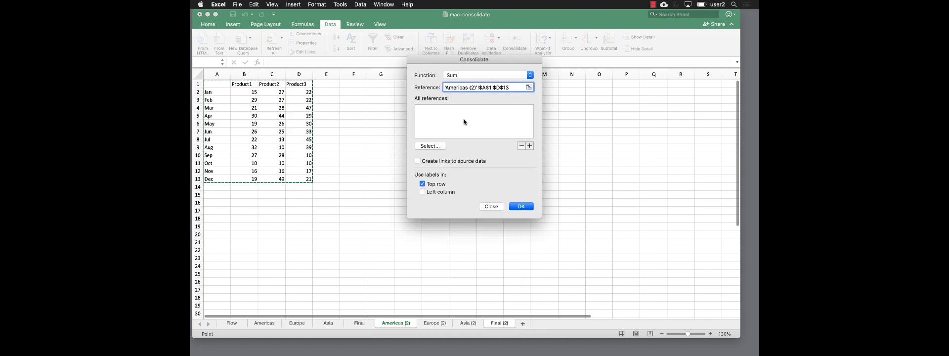
{"action": "left_click", "coordinate": [531, 146]}
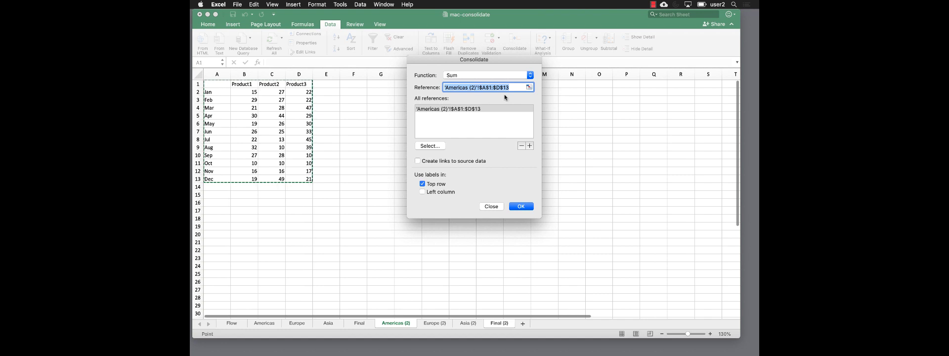
{"action": "left_click", "coordinate": [529, 87]}
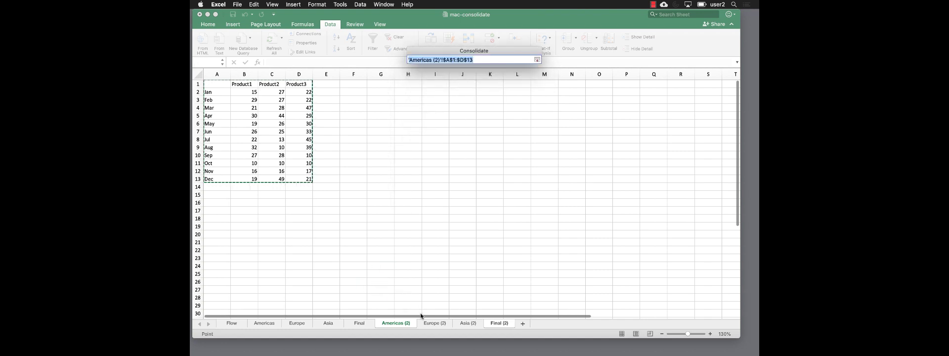
{"action": "left_click", "coordinate": [434, 323]}
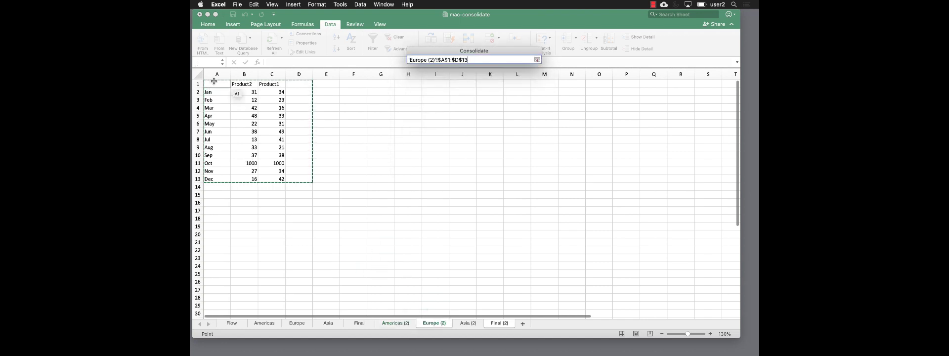
{"action": "left_click_drag", "start_coordinate": [214, 81], "coordinate": [261, 177]}
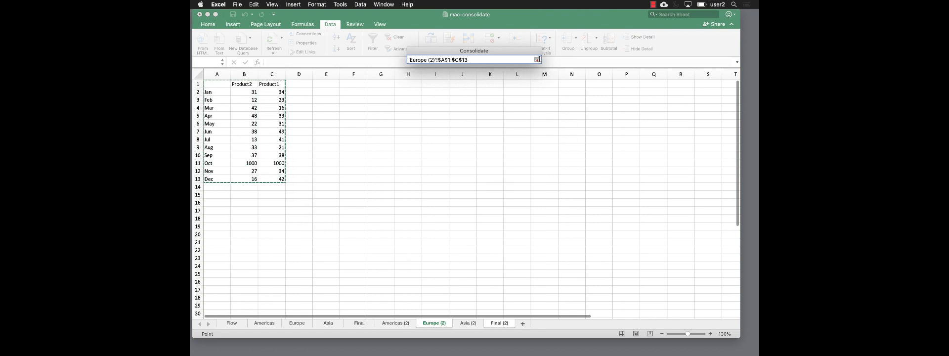
{"action": "left_click", "coordinate": [538, 60]}
{"action": "left_click", "coordinate": [531, 146]}
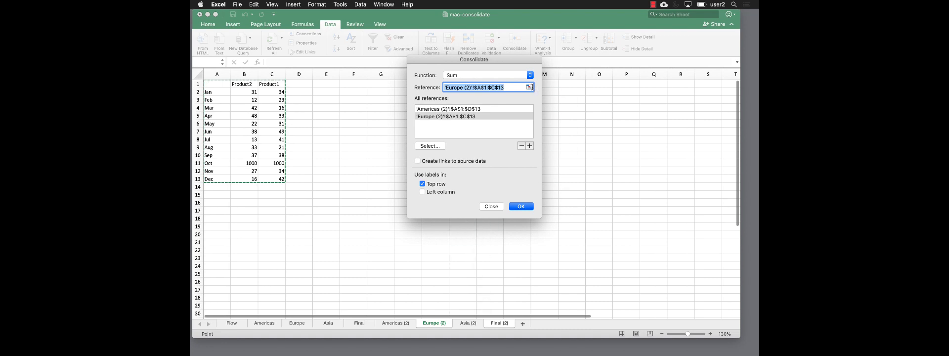
Step: Add Asia (2) A1:B13 as a reference and run the consolidation into Final (2)
{"action": "left_click", "coordinate": [530, 87]}
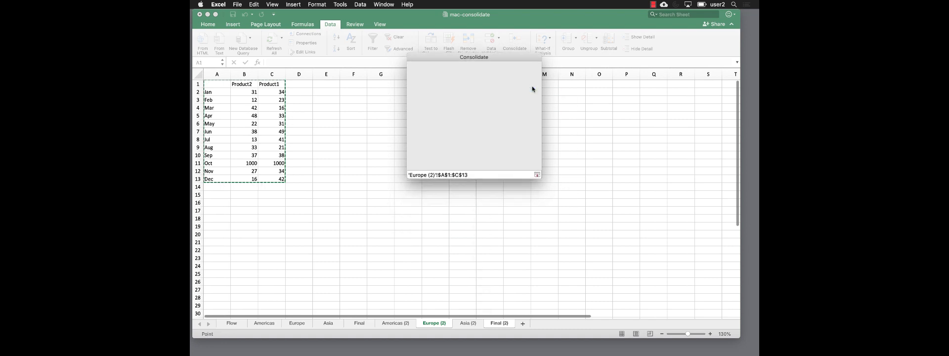
{"action": "left_click", "coordinate": [462, 324]}
{"action": "left_click_drag", "start_coordinate": [218, 84], "coordinate": [240, 149]}
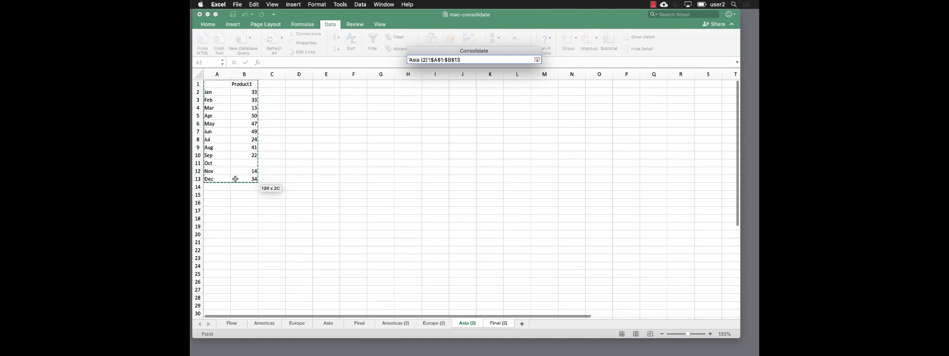
{"action": "left_click_drag", "start_coordinate": [236, 179], "coordinate": [236, 179]}
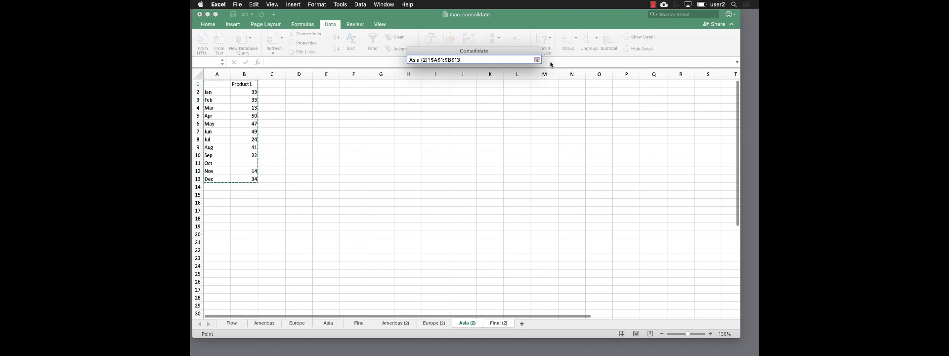
{"action": "left_click", "coordinate": [538, 59]}
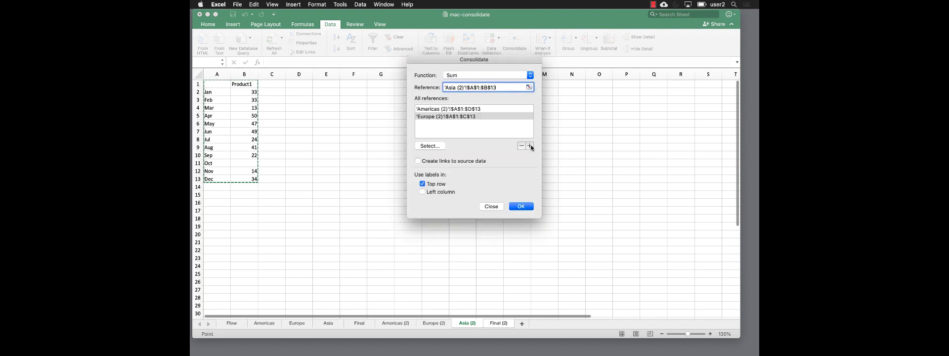
{"action": "left_click", "coordinate": [530, 146]}
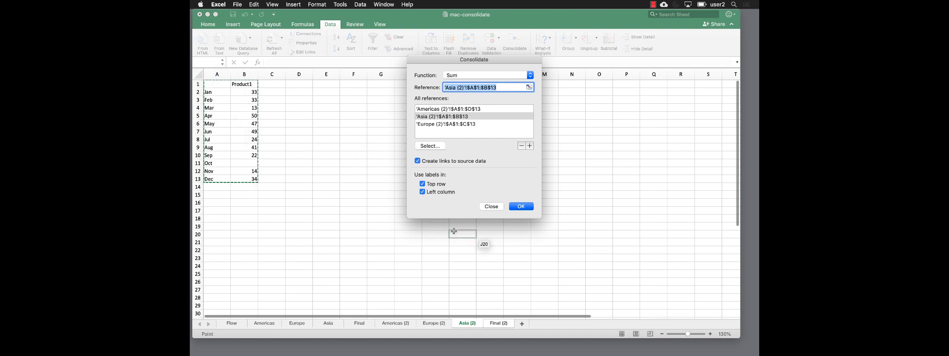
{"action": "left_click", "coordinate": [516, 208]}
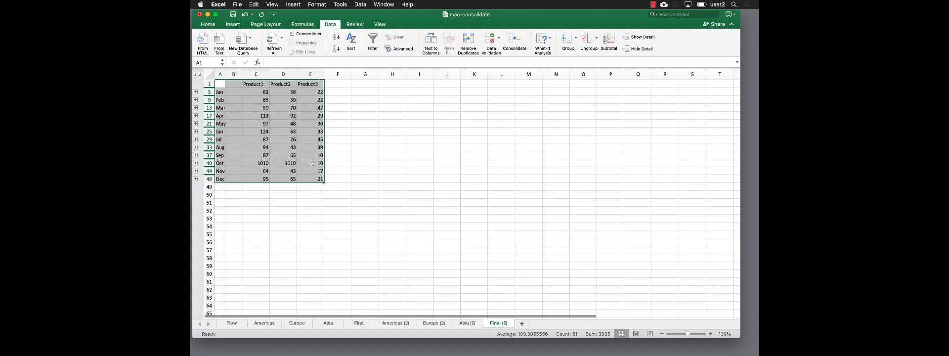
Step: Compare the October totals for Product1, Product2 and Product3 against the Americas (2) sheet
{"action": "left_click", "coordinate": [396, 323]}
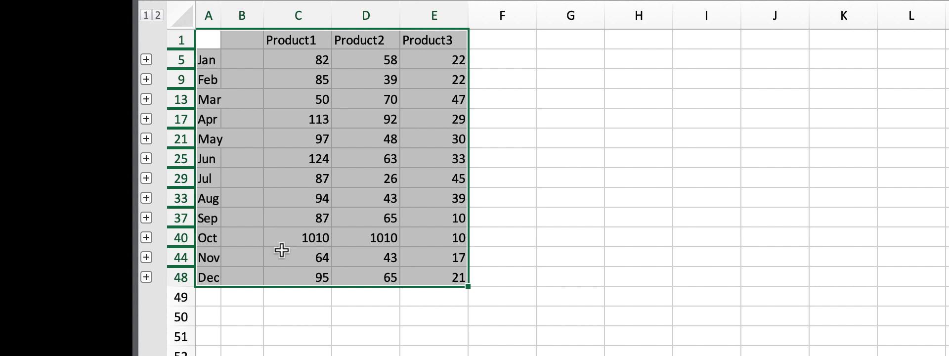
{"action": "left_click", "coordinate": [307, 237]}
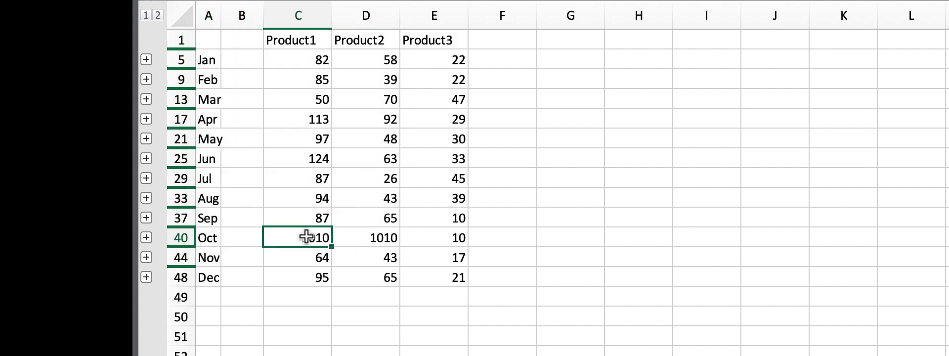
{"action": "left_click", "coordinate": [359, 239]}
{"action": "left_click", "coordinate": [422, 238]}
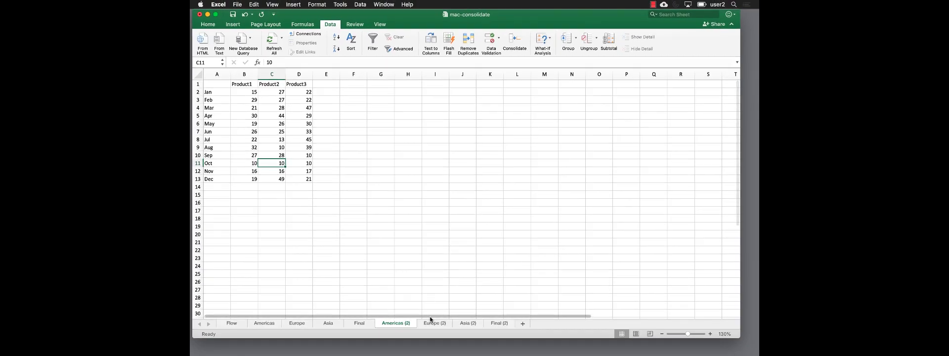
Step: Look through the Americas (2), Europe (2), Asia (2) and Final (2) sheets
{"action": "left_click", "coordinate": [299, 74]}
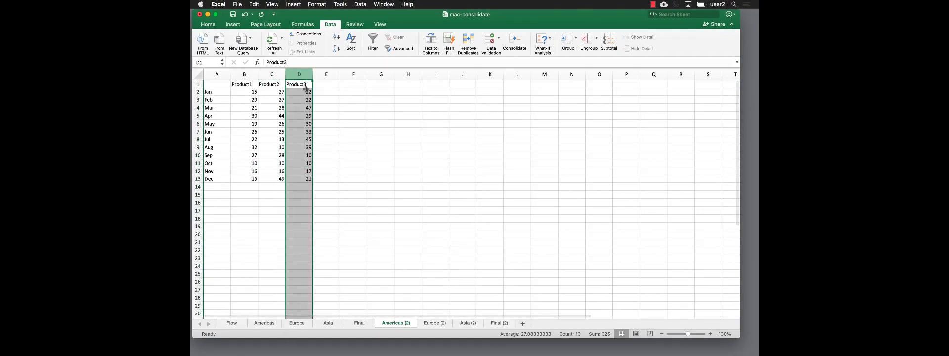
{"action": "left_click", "coordinate": [445, 325]}
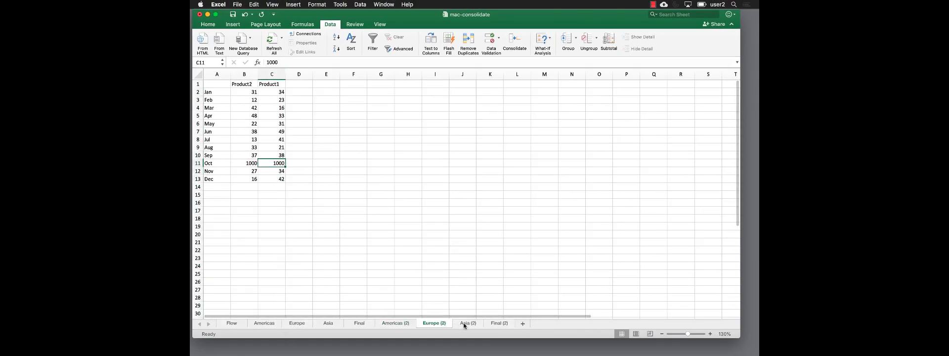
{"action": "left_click", "coordinate": [465, 325]}
{"action": "left_click", "coordinate": [500, 325]}
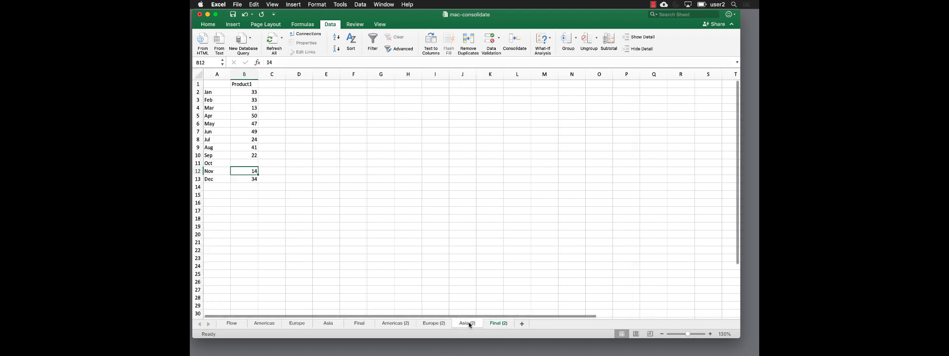
Step: Enter a trial 1000000 as the October Product1 value in B11 and check Final (2)
{"action": "left_click", "coordinate": [242, 162]}
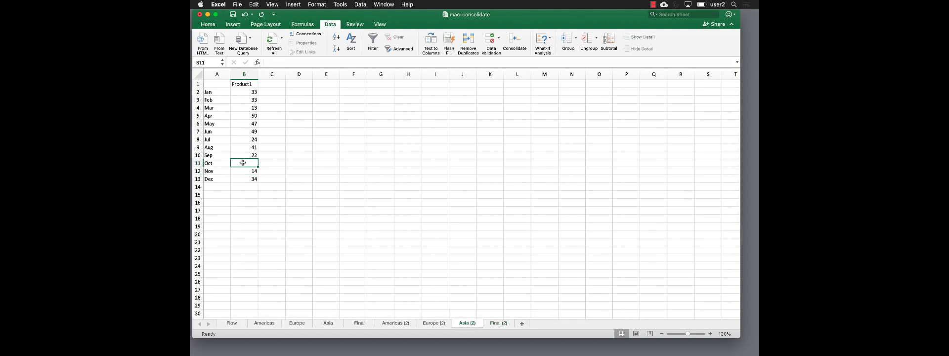
{"action": "type", "text": "1"}
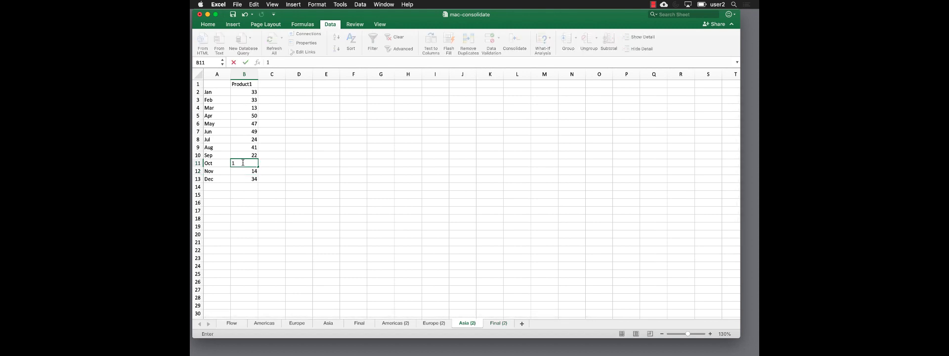
{"action": "type", "text": "000000"}
{"action": "key", "text": "Return"}
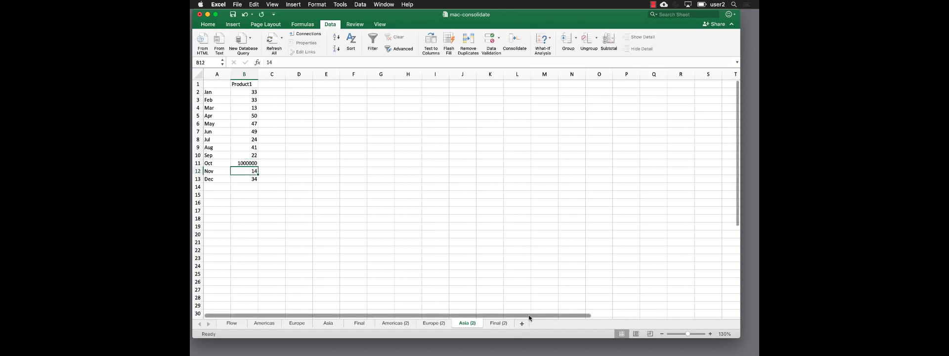
{"action": "left_click", "coordinate": [497, 323]}
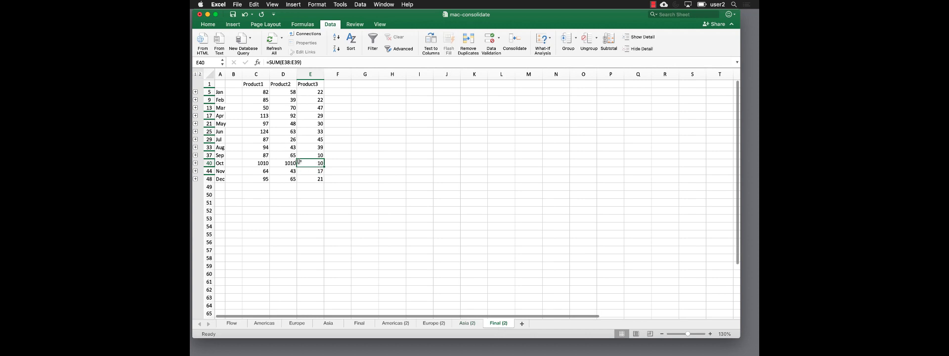
Step: Change Asia (2) cell B11 from 1000000 to 0, then return to Final (2)
{"action": "left_click", "coordinate": [469, 324]}
{"action": "left_click", "coordinate": [246, 163]}
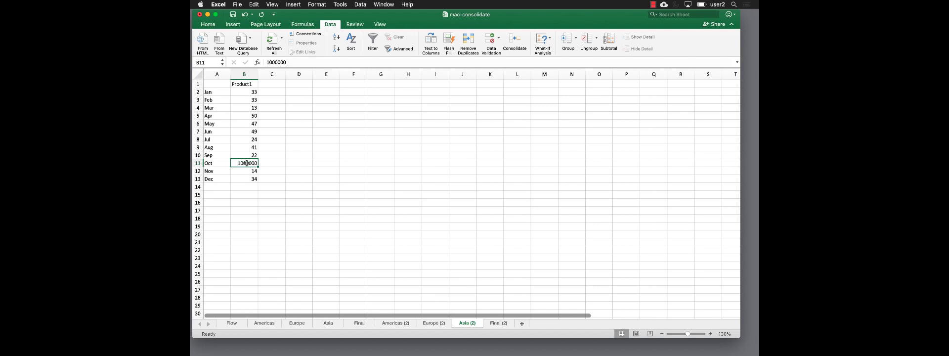
{"action": "key", "text": "Delete"}
{"action": "type", "text": "0"}
{"action": "key", "text": "Return"}
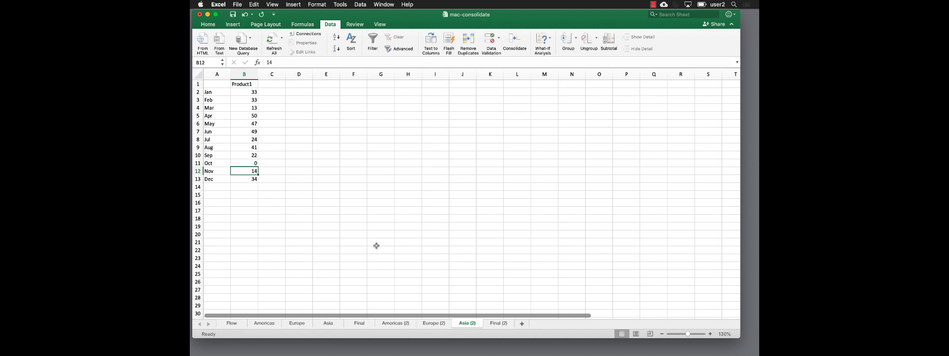
{"action": "left_click", "coordinate": [499, 324]}
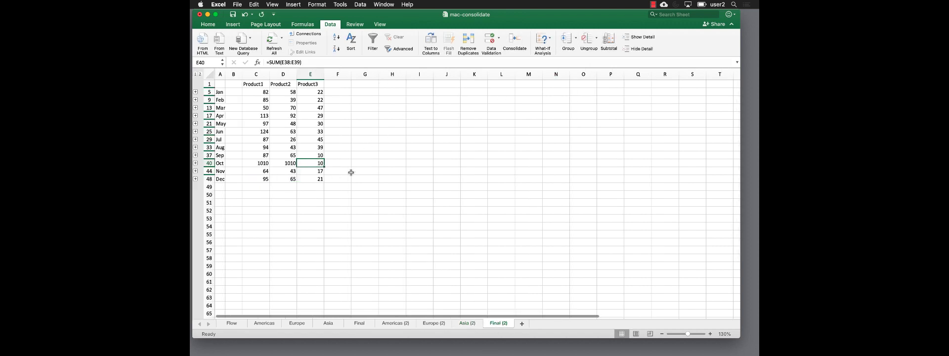
Step: Delete the old summary in columns A–F and clear its leftover outline
{"action": "left_click_drag", "start_coordinate": [338, 75], "coordinate": [226, 73]}
{"action": "right_click", "coordinate": [226, 73]}
{"action": "left_click", "coordinate": [256, 117]}
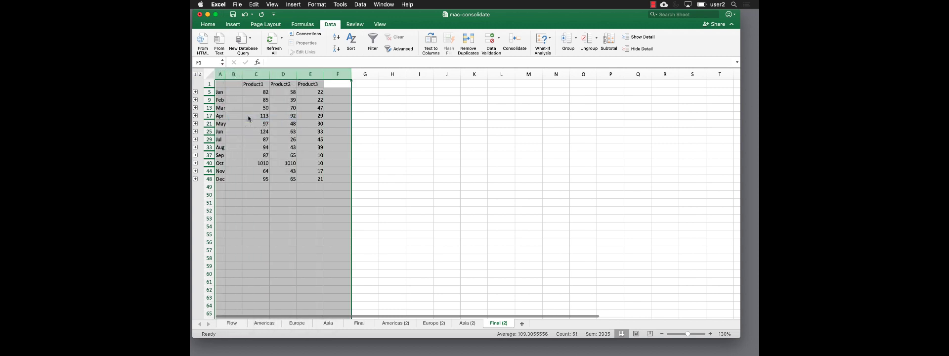
{"action": "left_click", "coordinate": [597, 43]}
{"action": "left_click", "coordinate": [601, 62]}
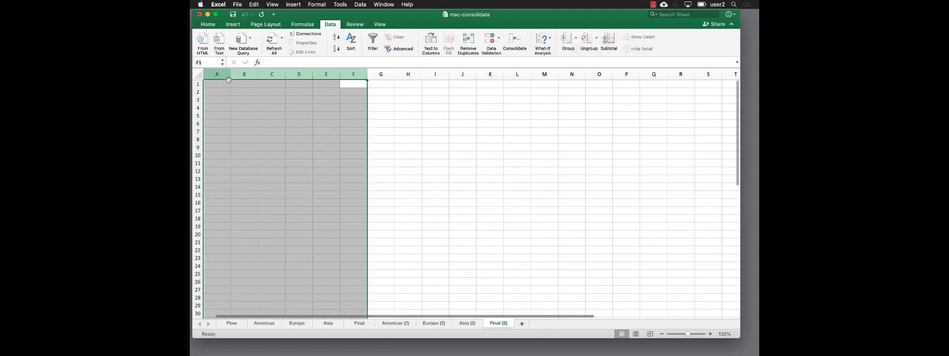
Step: Consolidate the three regional sheets from A1 using Sum with Create links to source data
{"action": "left_click", "coordinate": [228, 82]}
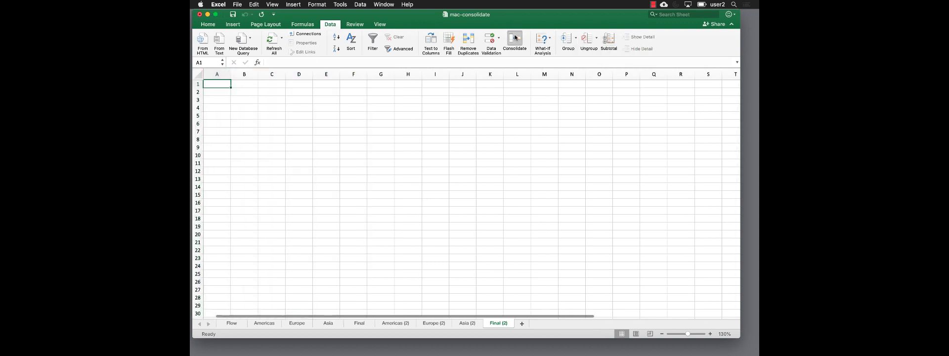
{"action": "left_click", "coordinate": [516, 38]}
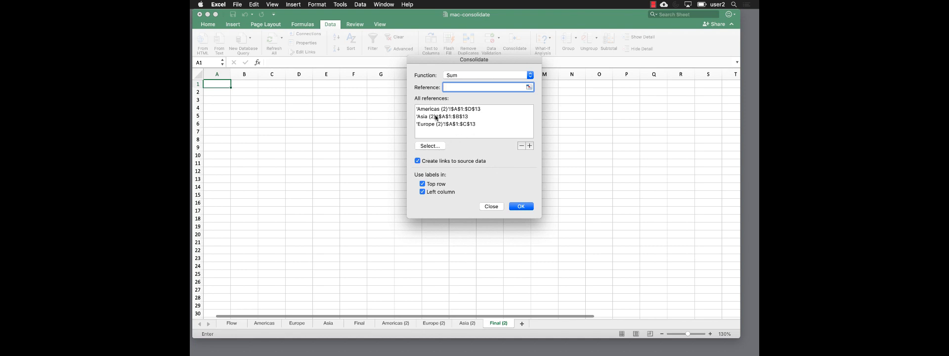
{"action": "left_click", "coordinate": [520, 207]}
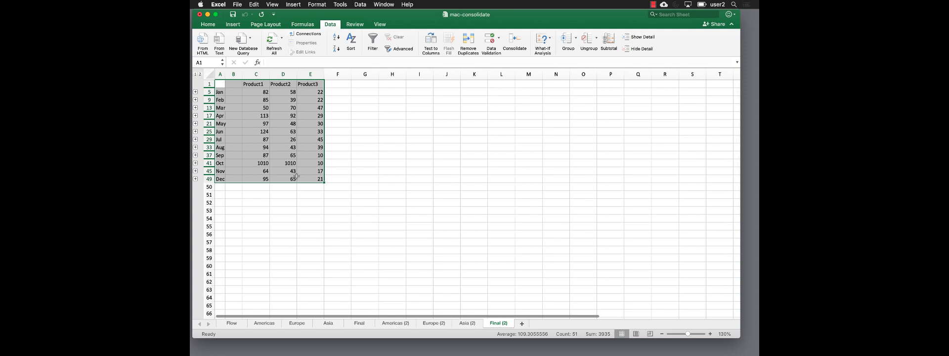
Step: Enter 1000000 in Asia (2) cell B11 and confirm Final (2) C41 now totals 1001010
{"action": "left_click", "coordinate": [465, 322]}
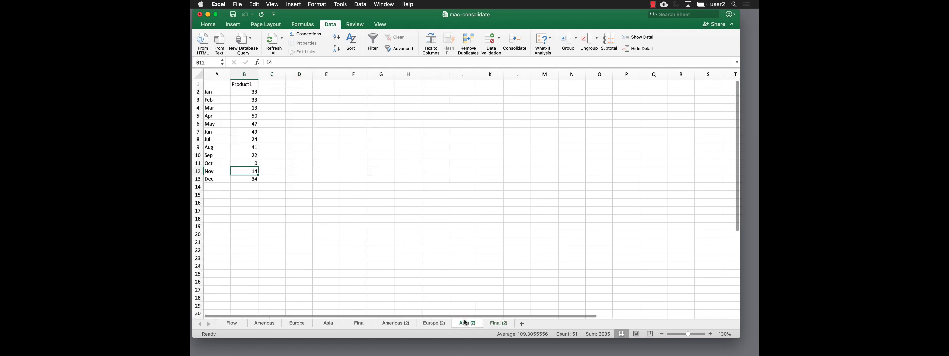
{"action": "left_click", "coordinate": [253, 162]}
{"action": "type", "text": "1"}
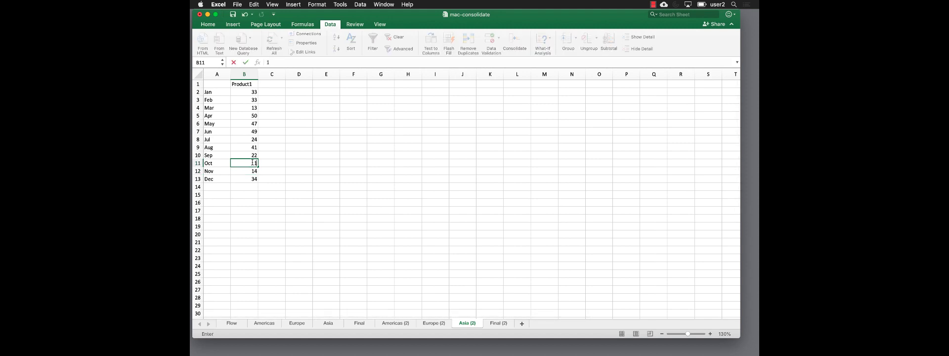
{"action": "type", "text": "000000"}
{"action": "key", "text": "Return"}
{"action": "left_click", "coordinate": [498, 323]}
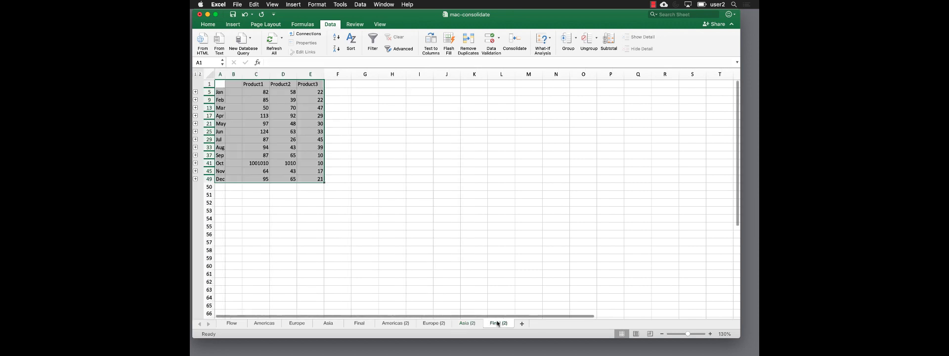
{"action": "left_click", "coordinate": [261, 162]}
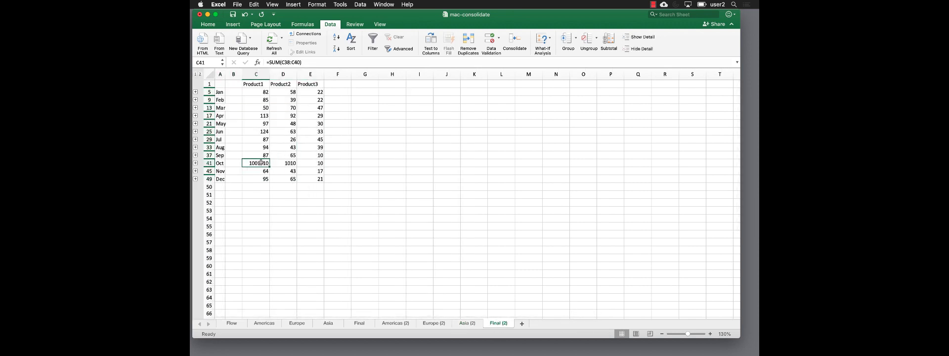
{"action": "left_click", "coordinate": [467, 323]}
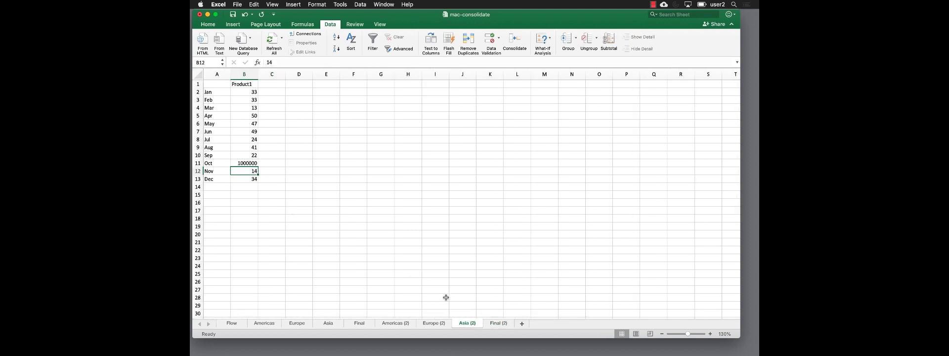
{"action": "left_click", "coordinate": [498, 323]}
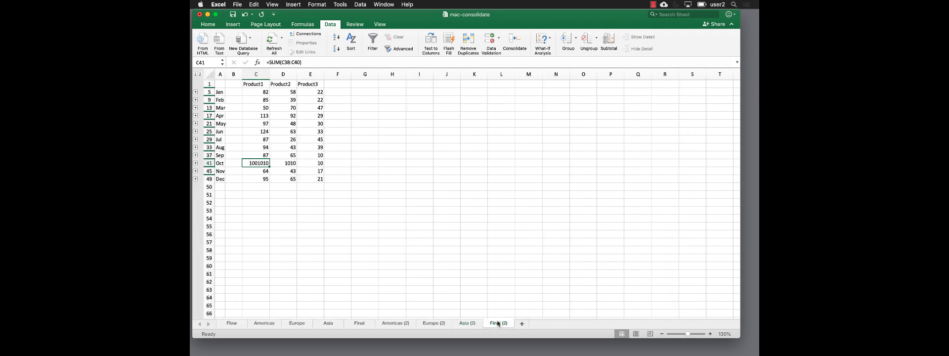